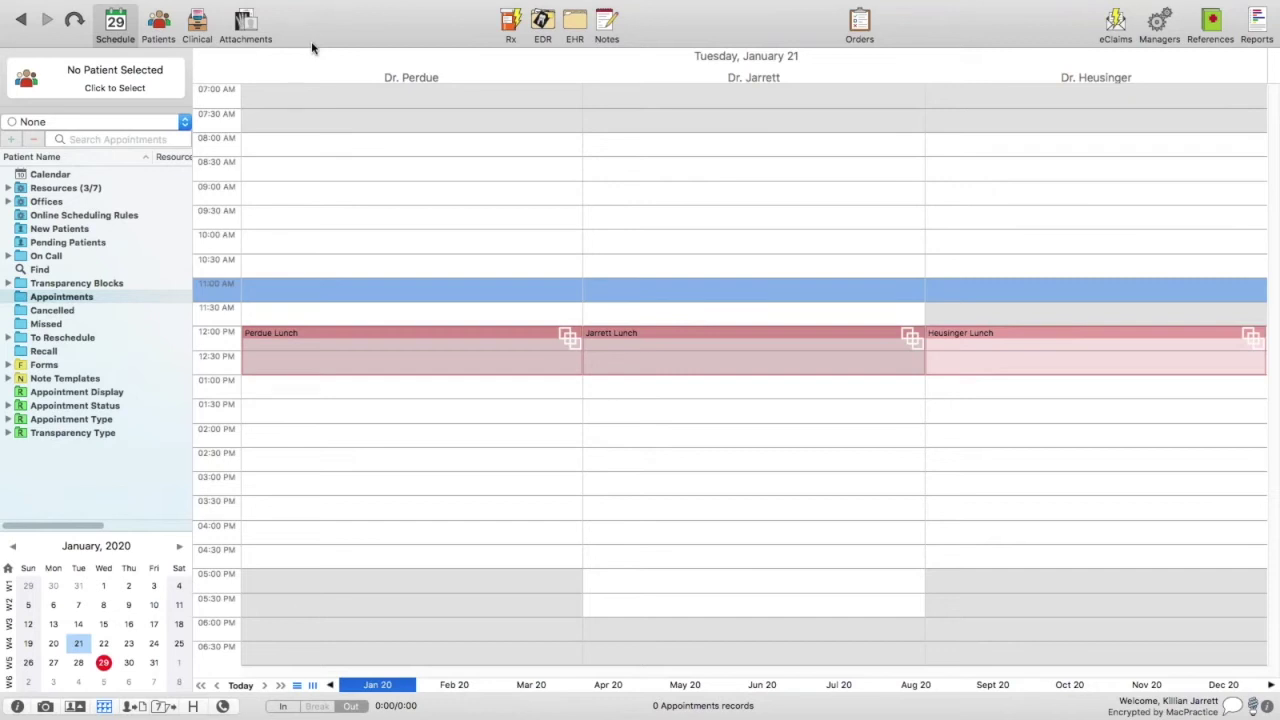
Open the Attachments section
click(247, 28)
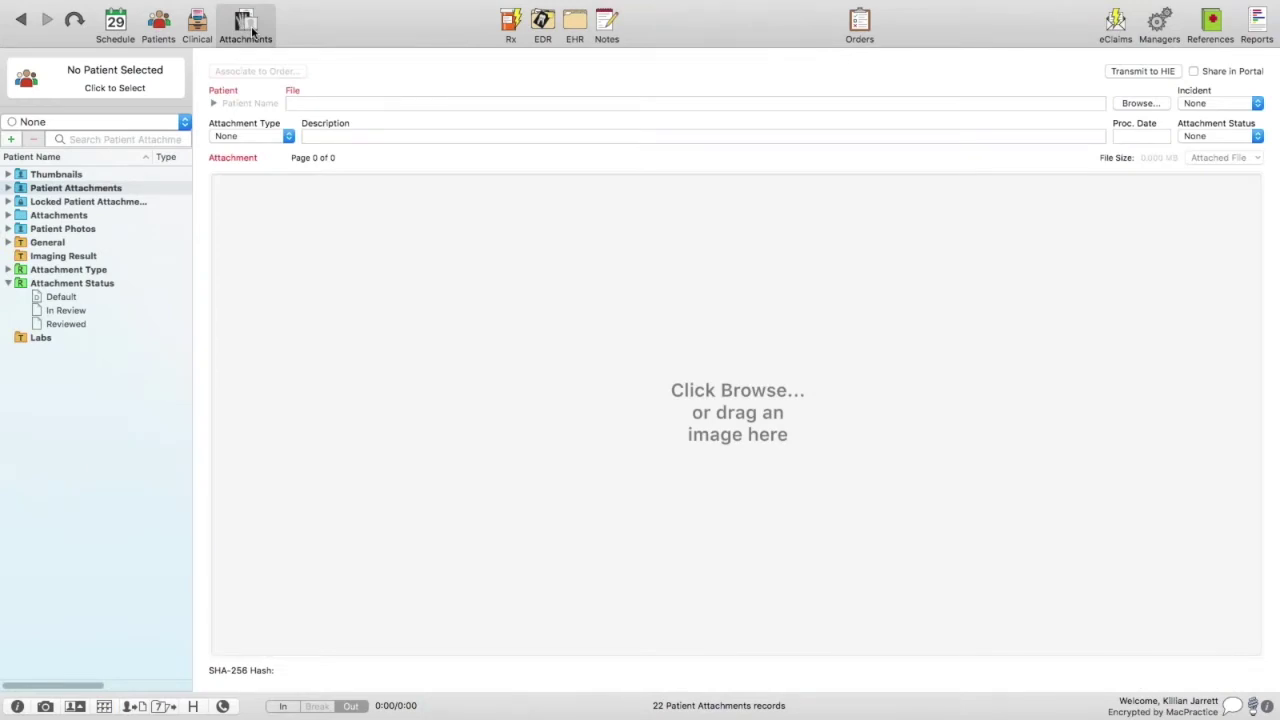
Try adding the Attachments item through toolbar customization and finish customizing
right_click(321, 37)
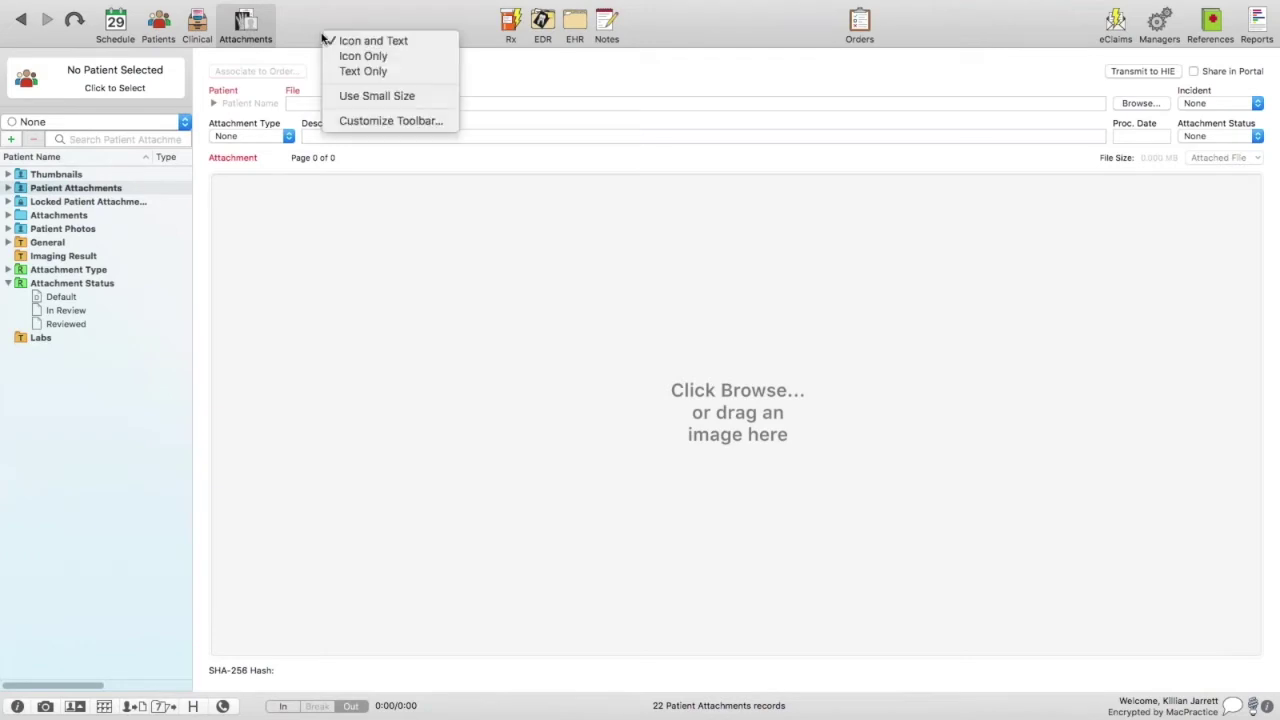
click(340, 121)
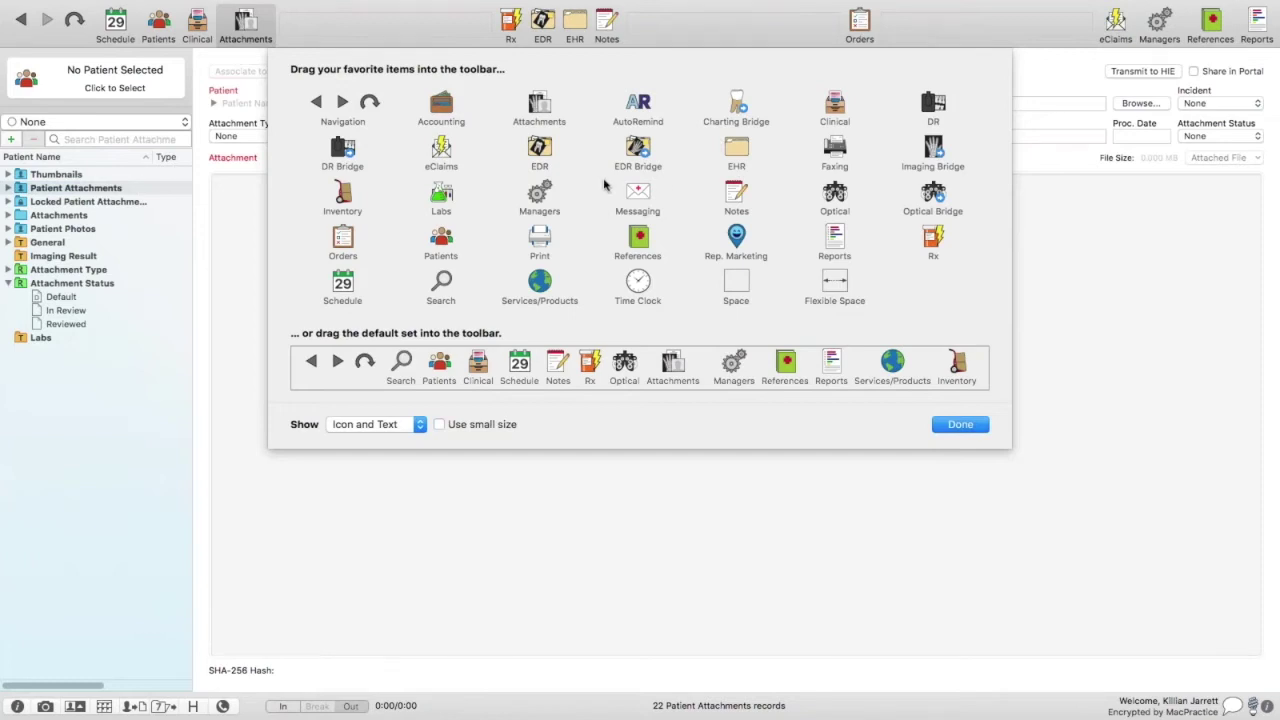
drag(539, 114, 432, 40)
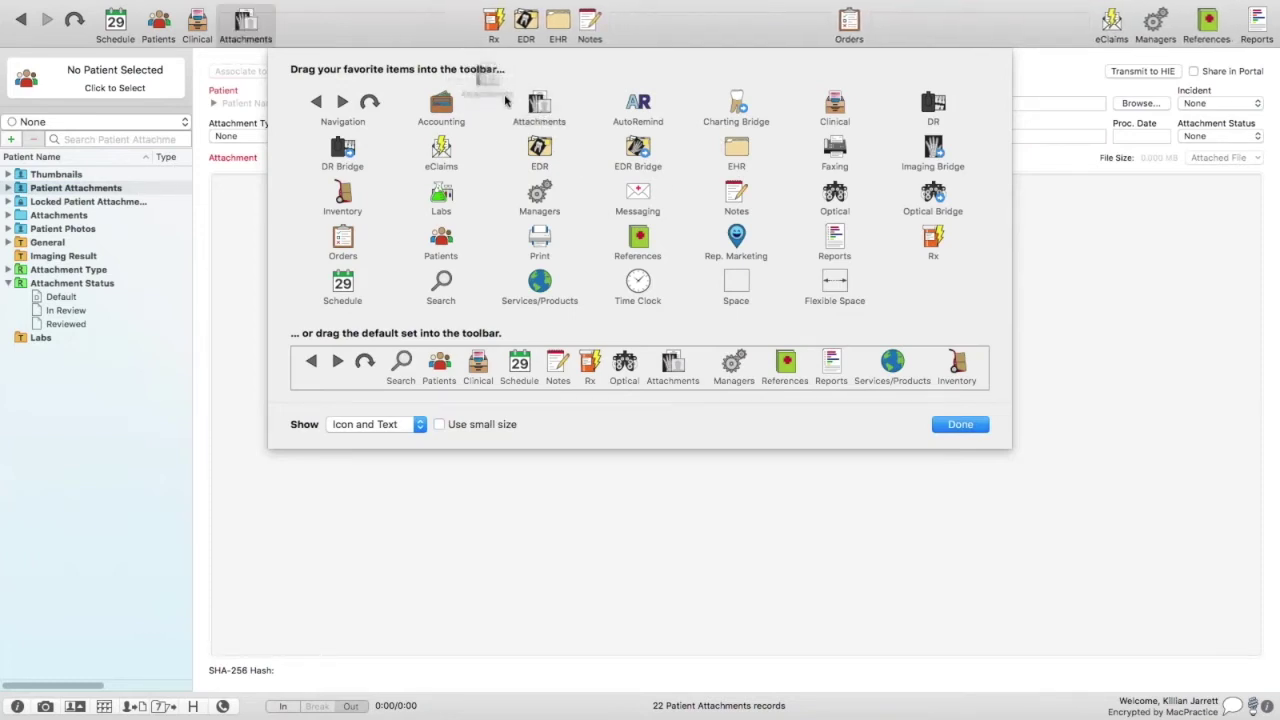
click(948, 426)
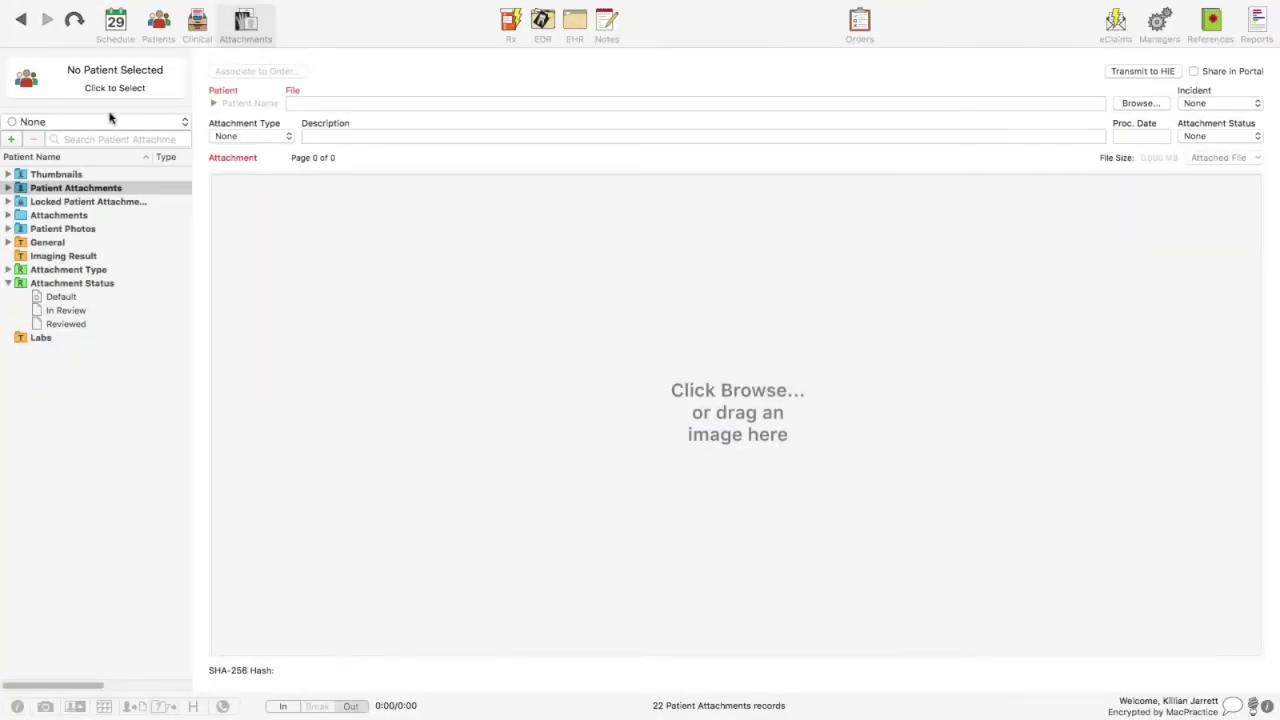
Search the patient list by the patient's first name and select the matching patient
click(143, 87)
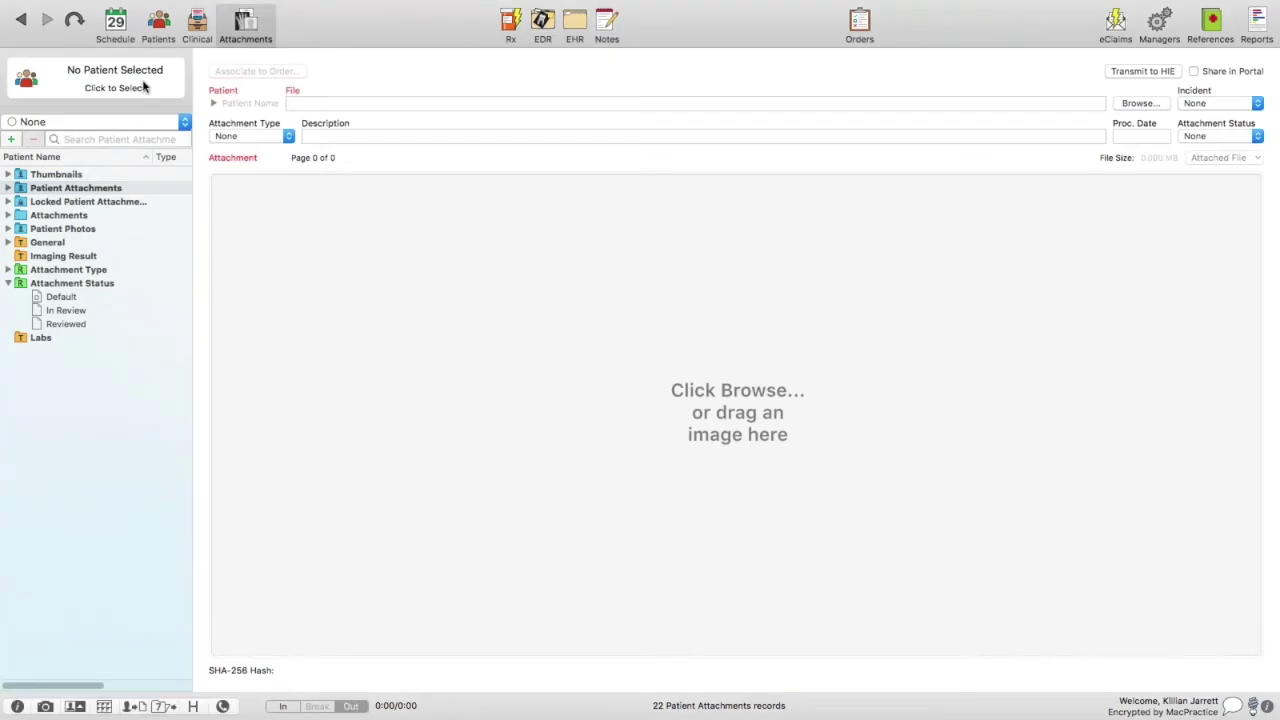
click(143, 87)
text(ki)
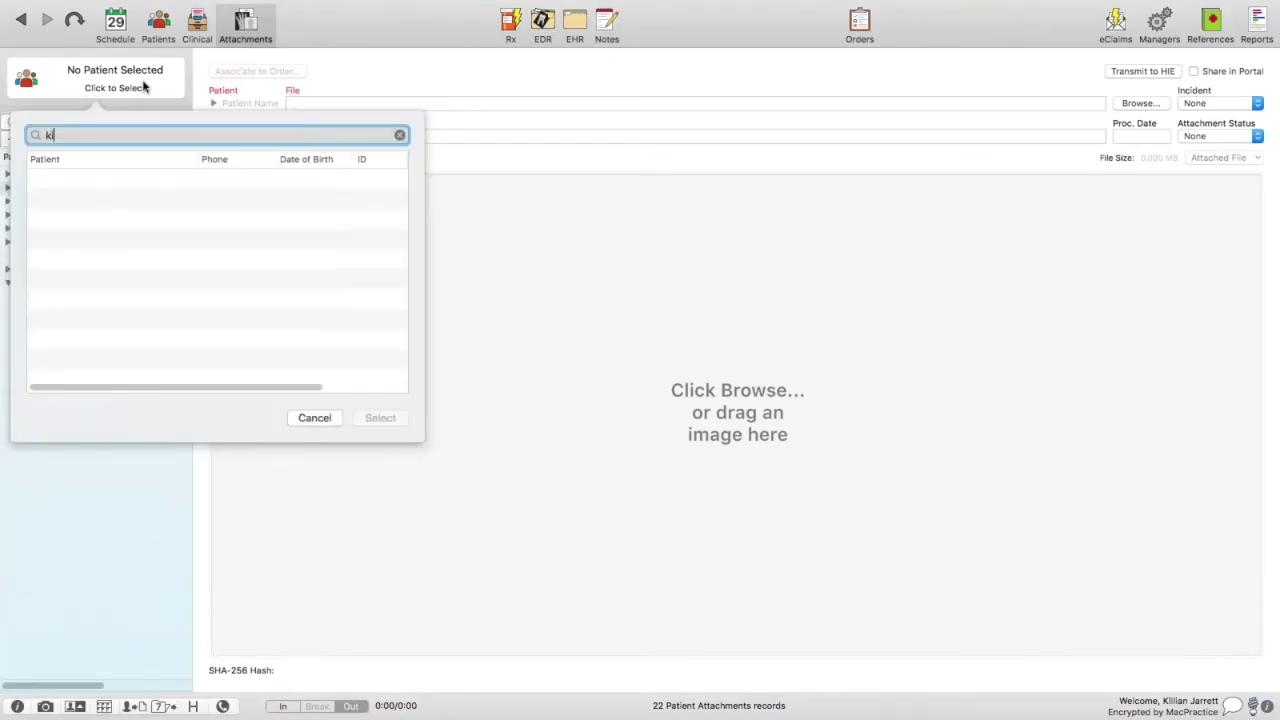
text(llian)
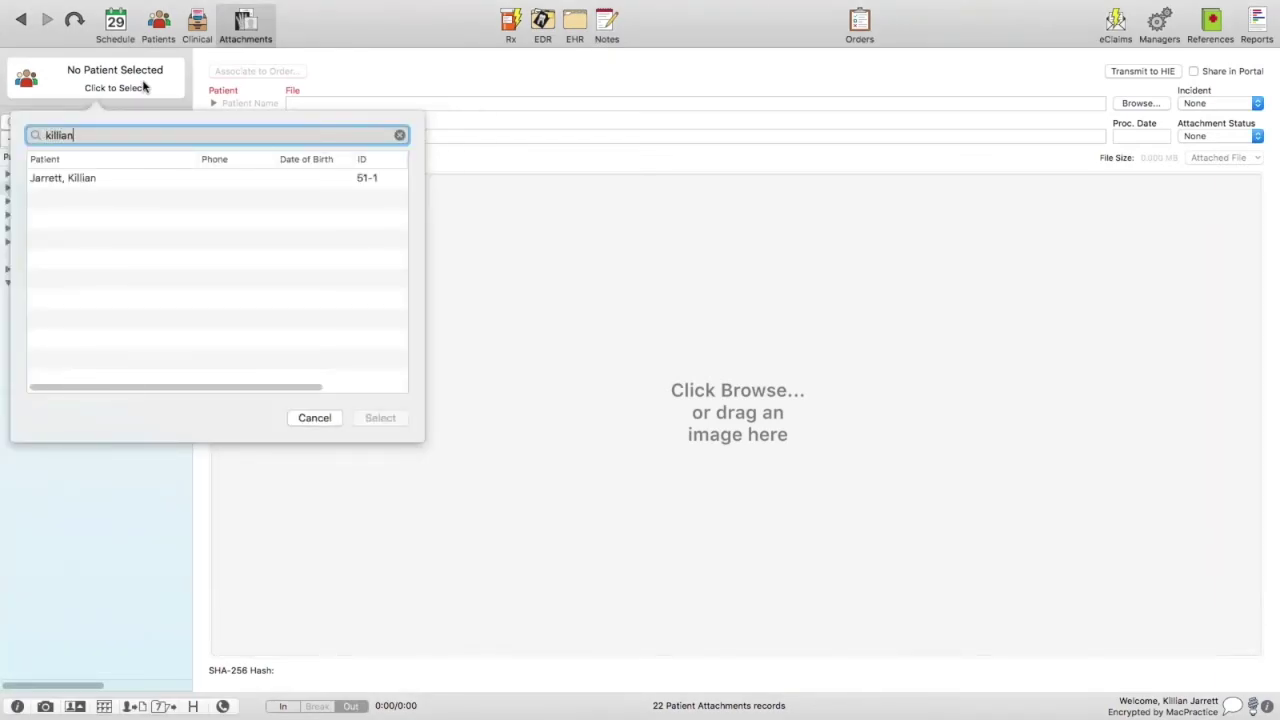
click(149, 181)
click(394, 420)
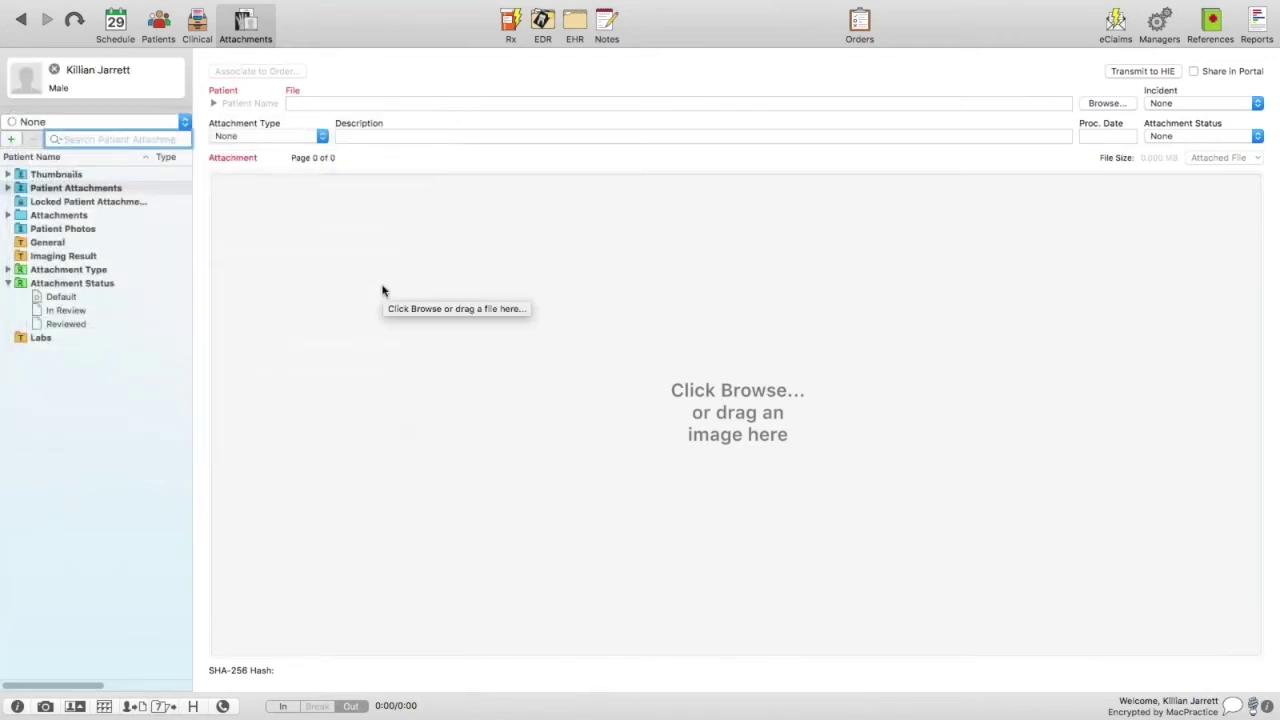
Create a new Patient Attachments record and attach the EOB image file from the Desktop folder
click(106, 189)
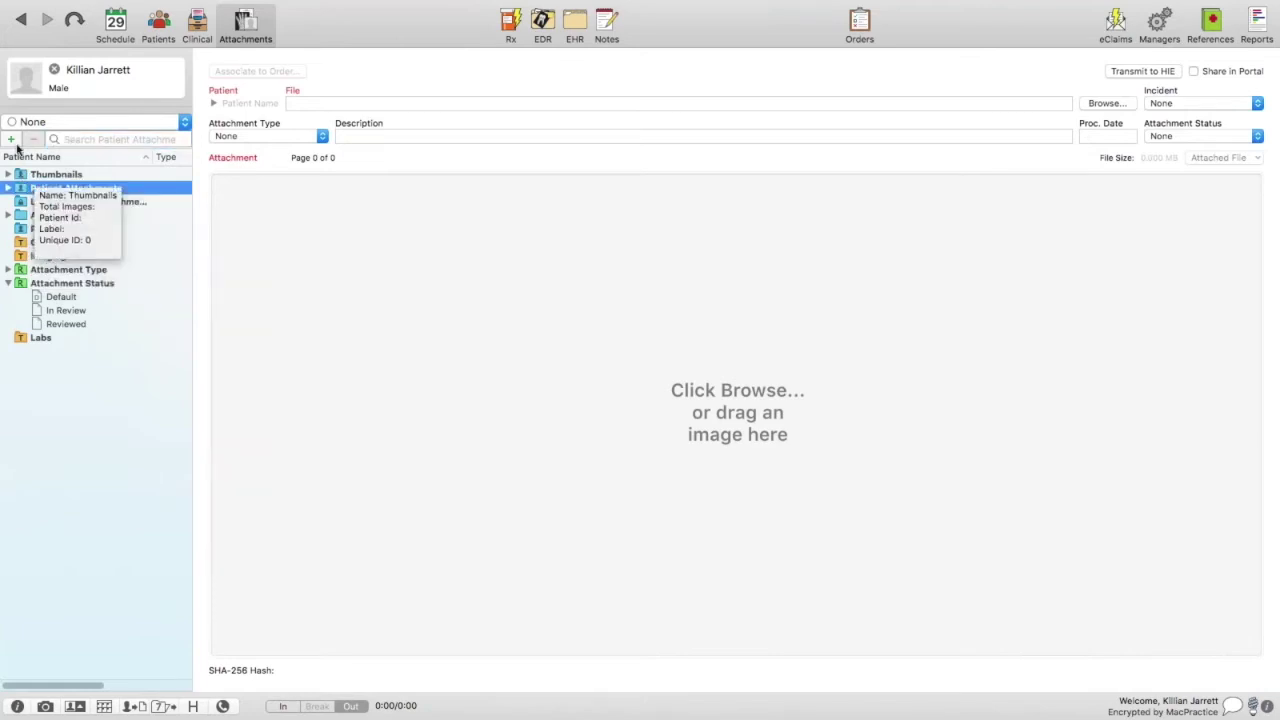
click(12, 140)
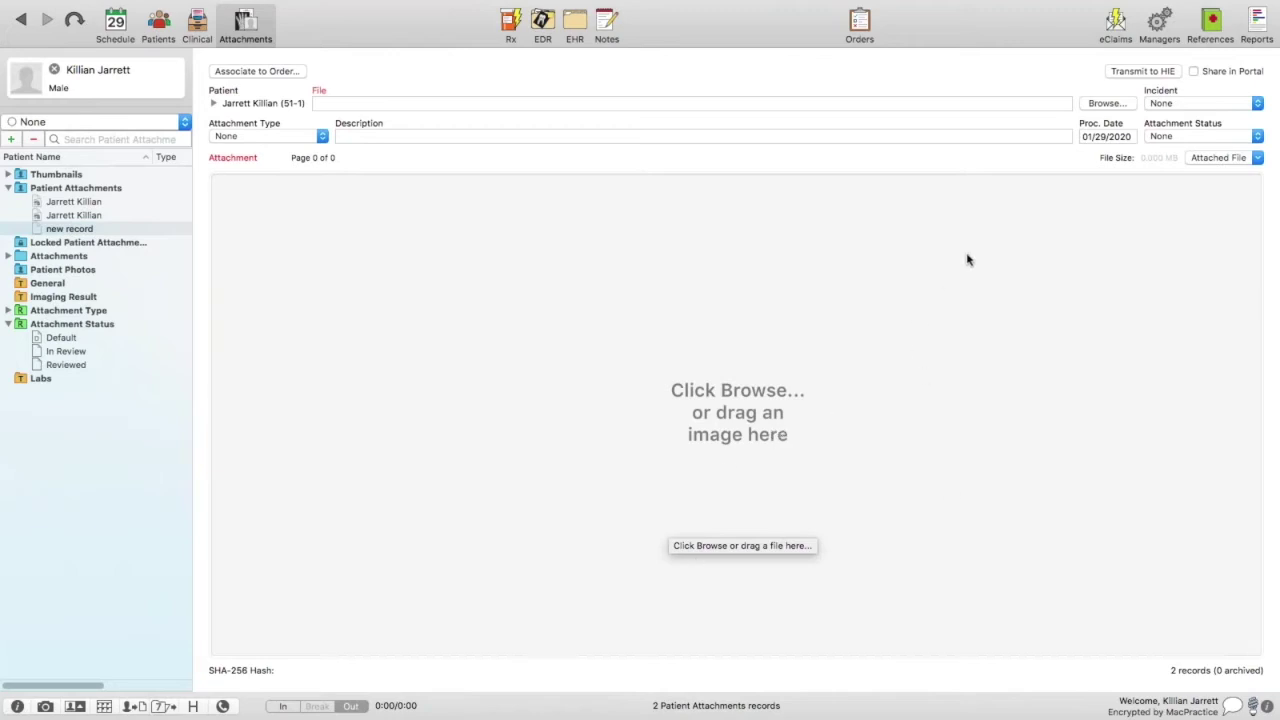
click(1098, 106)
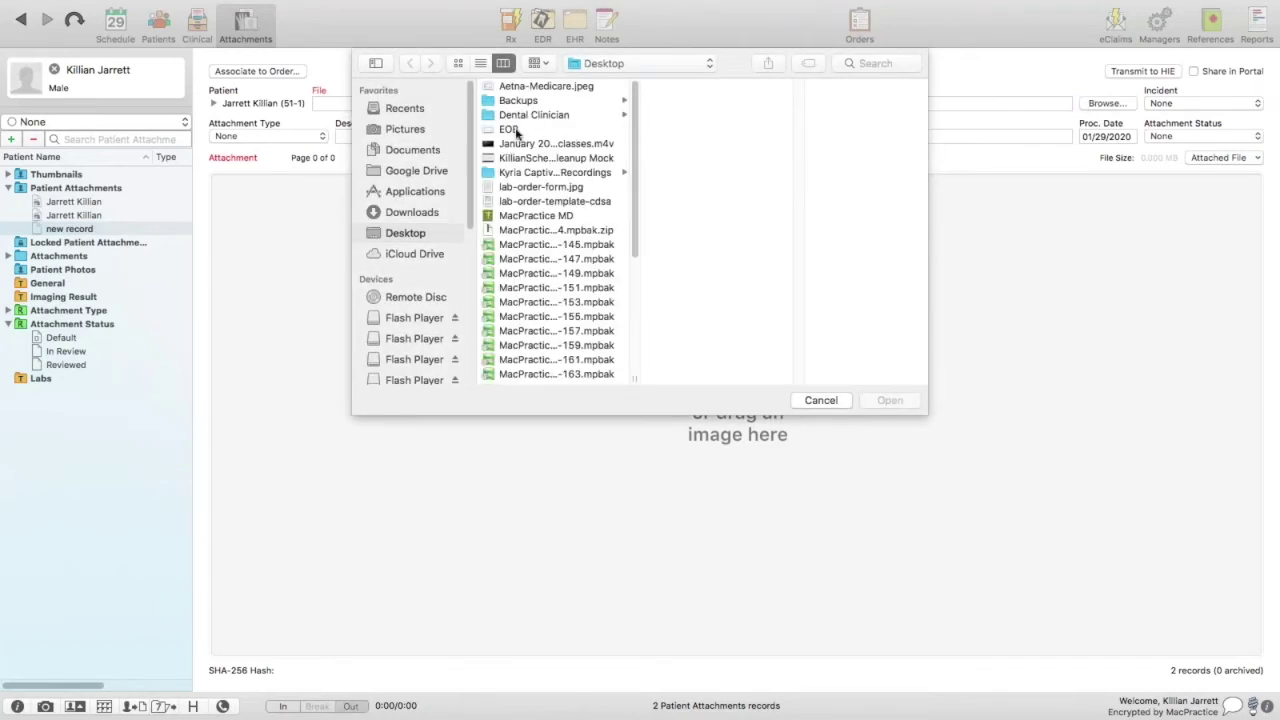
click(516, 130)
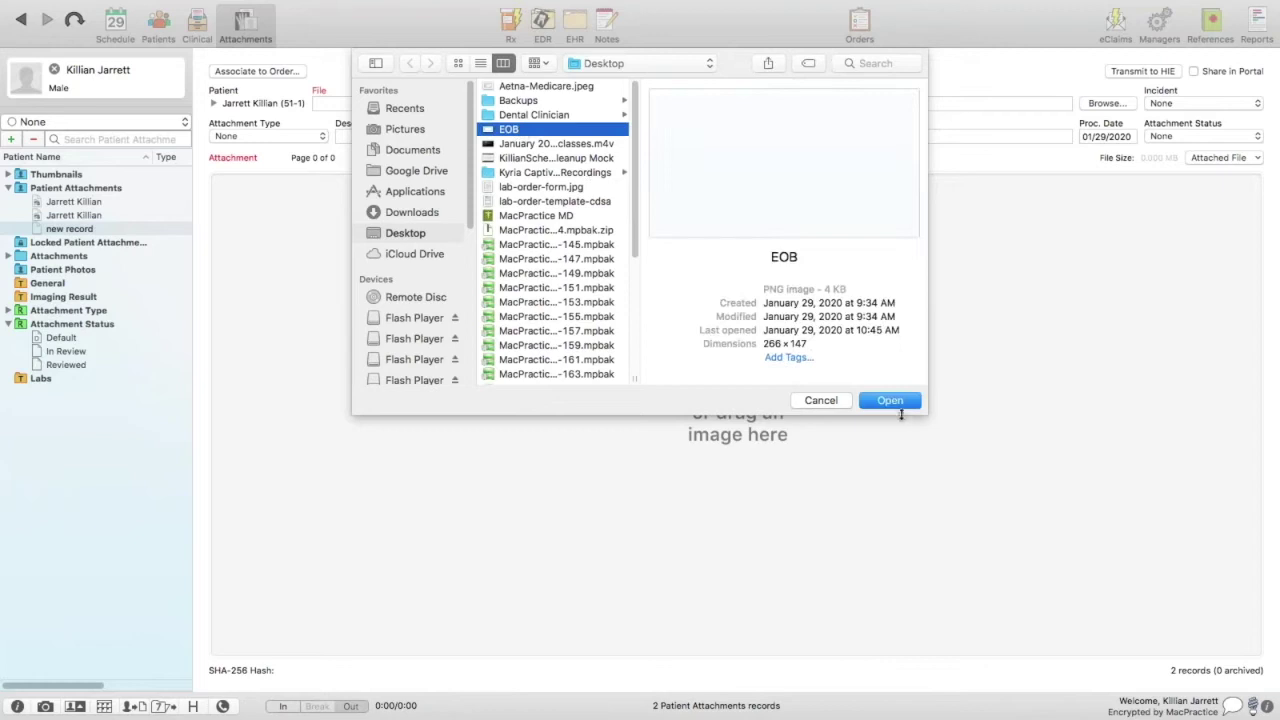
click(901, 405)
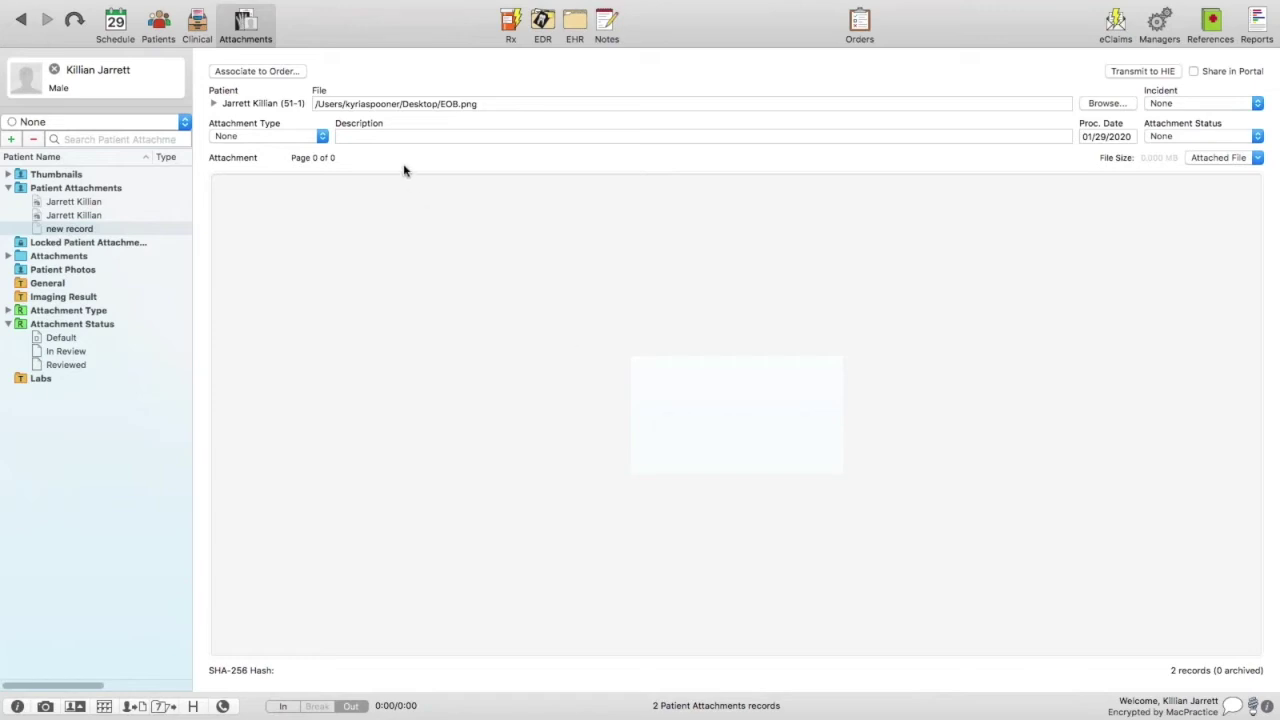
Set the new attachment's type to General and enter EOB as its description
click(379, 136)
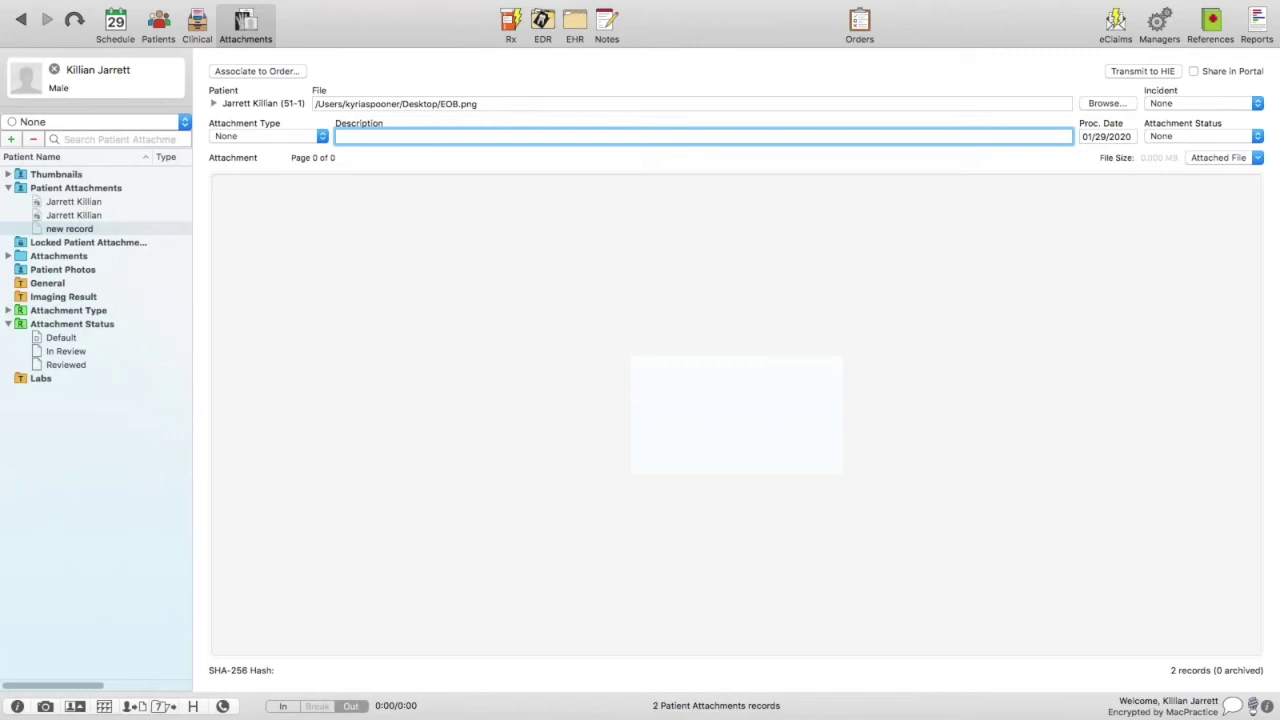
click(322, 137)
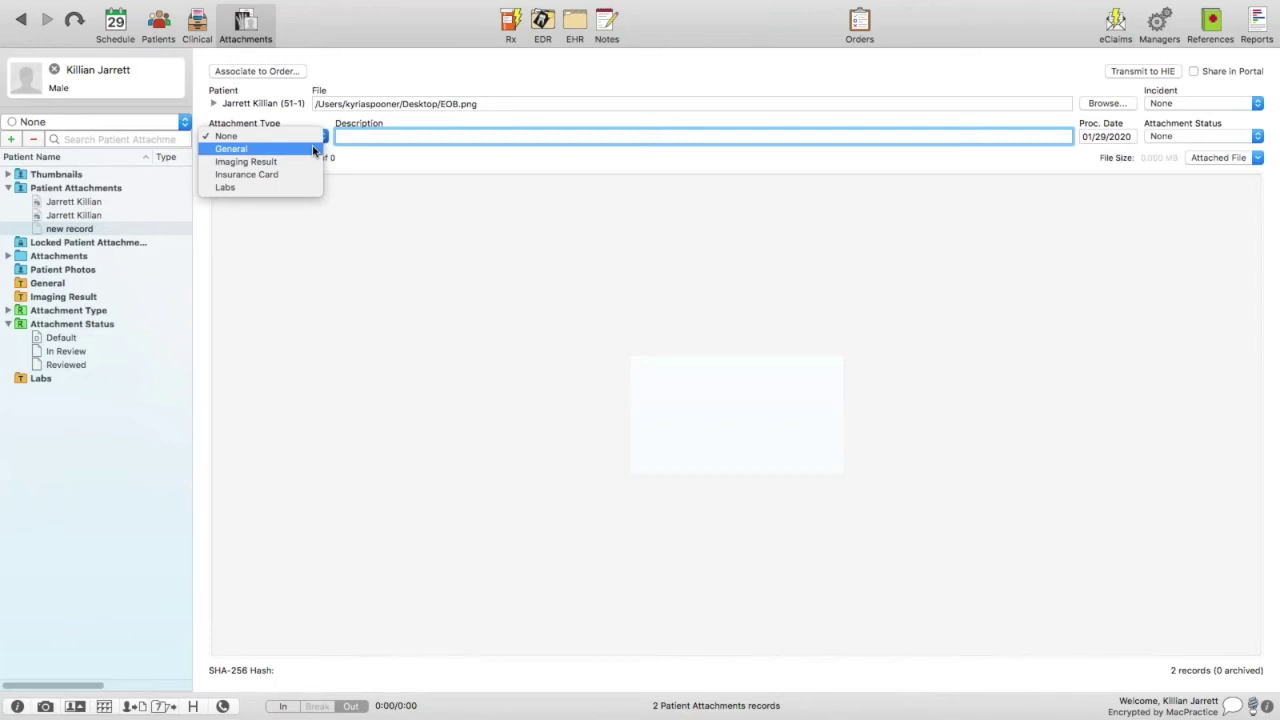
click(313, 150)
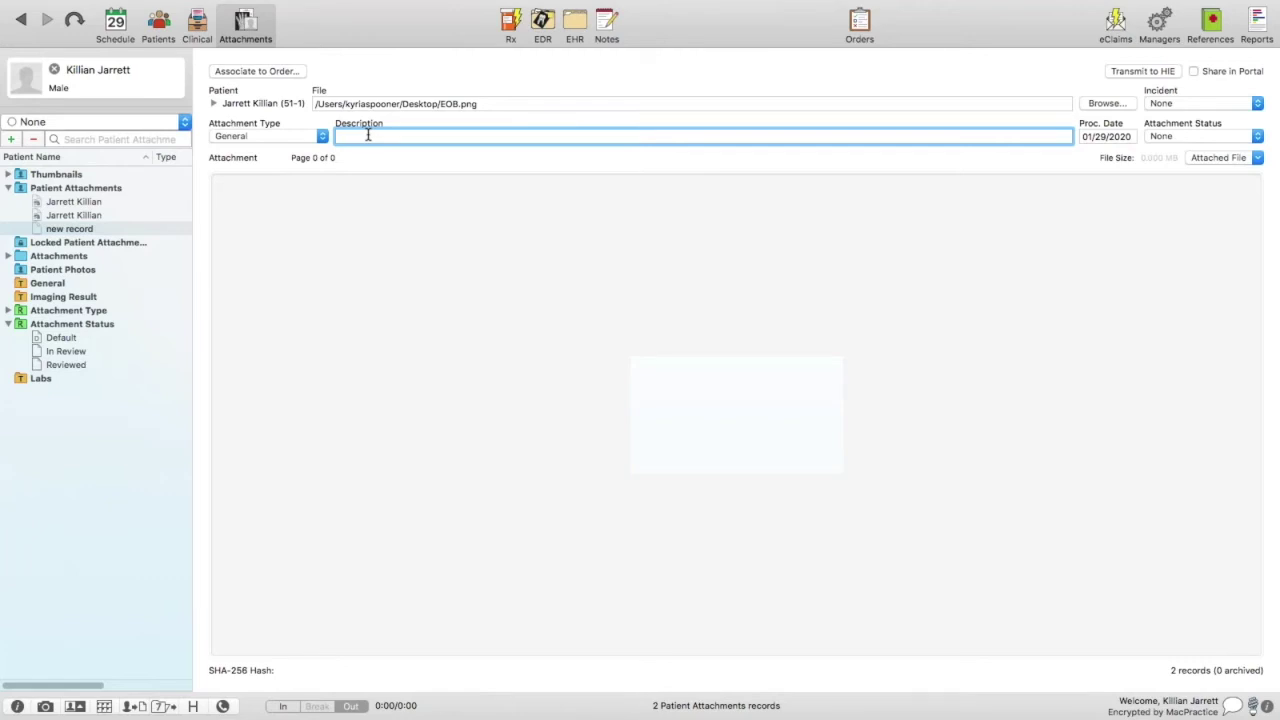
text(EOB)
Check the attachment's procedure date and status options, and assign it to the 2020 Transactions incident
click(1116, 136)
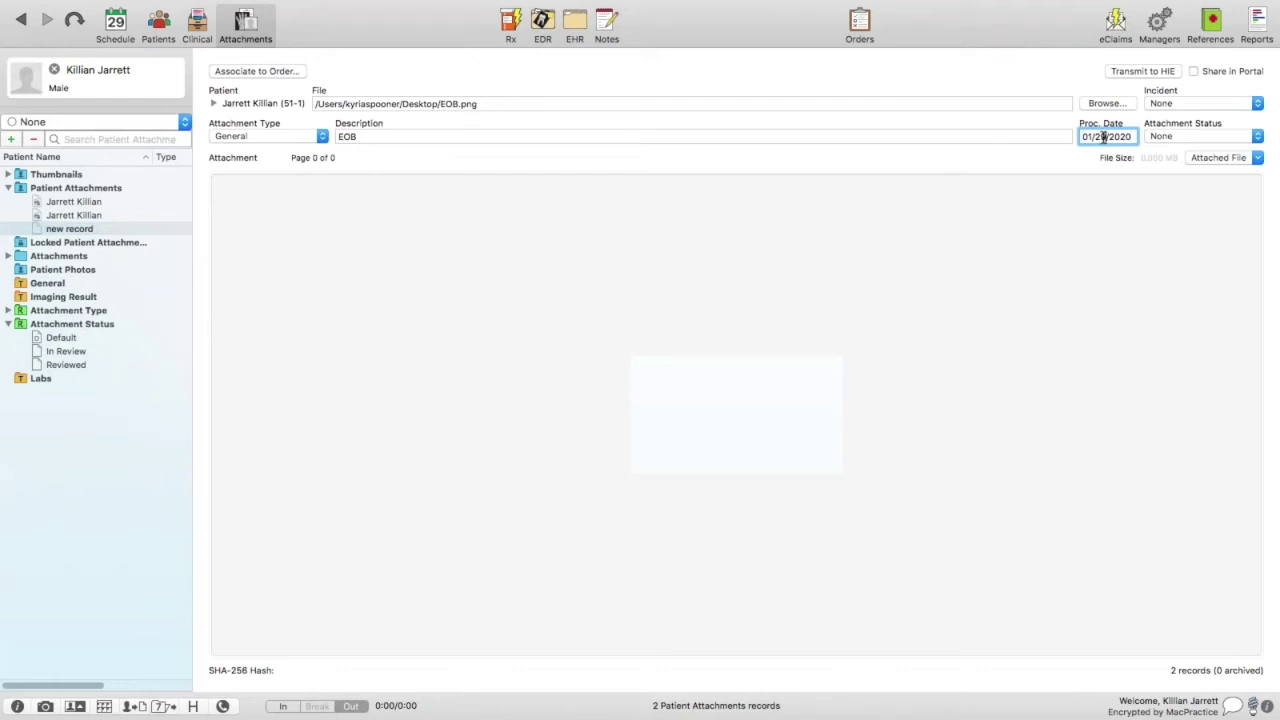
click(1236, 140)
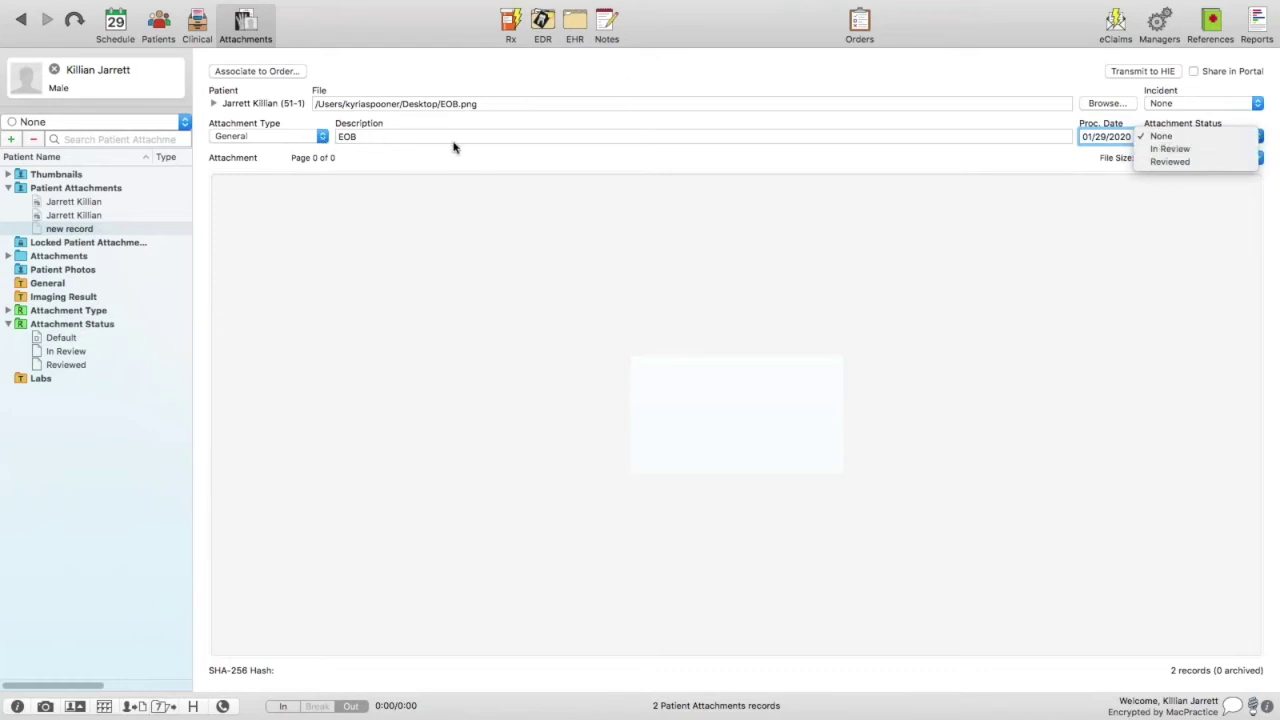
click(1275, 113)
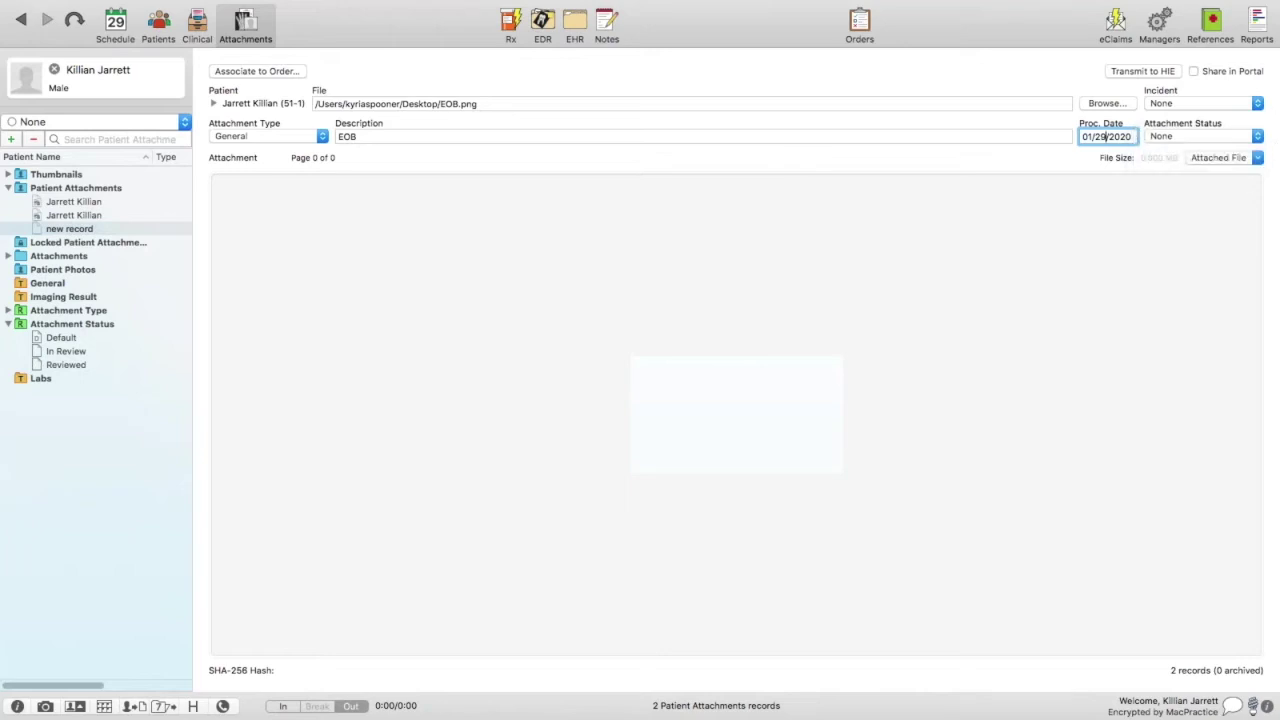
click(1248, 105)
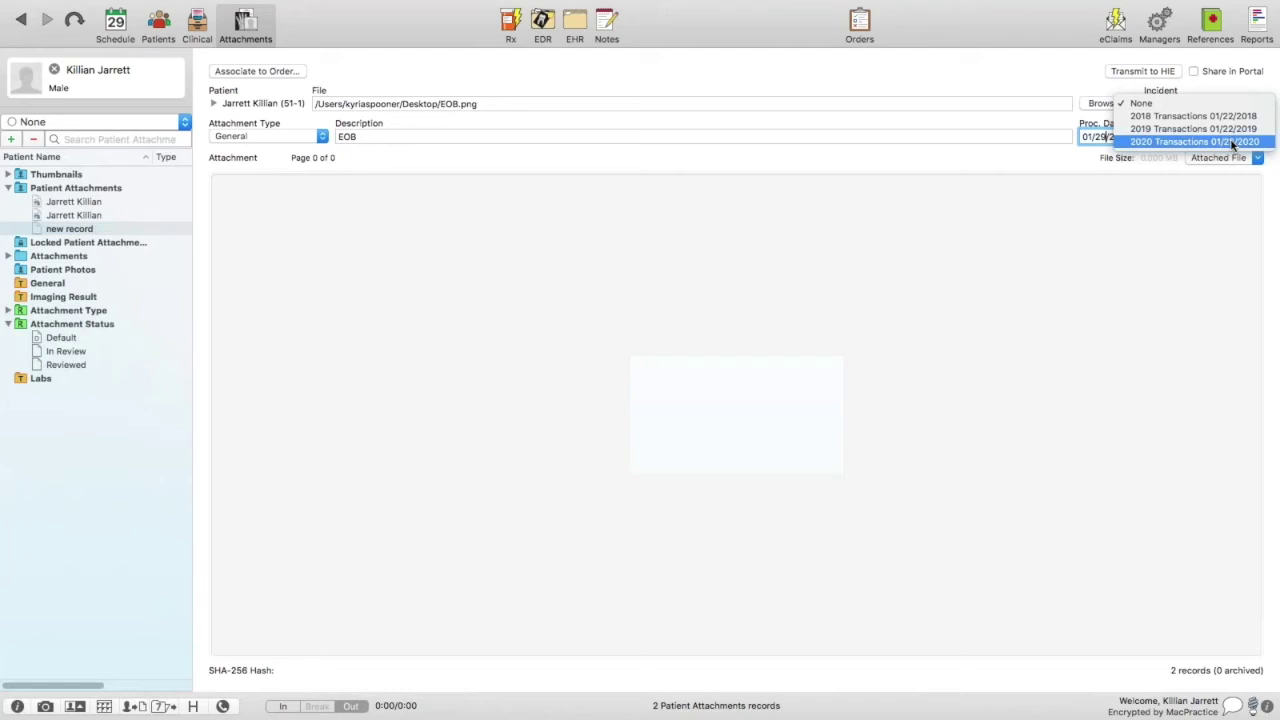
click(1232, 145)
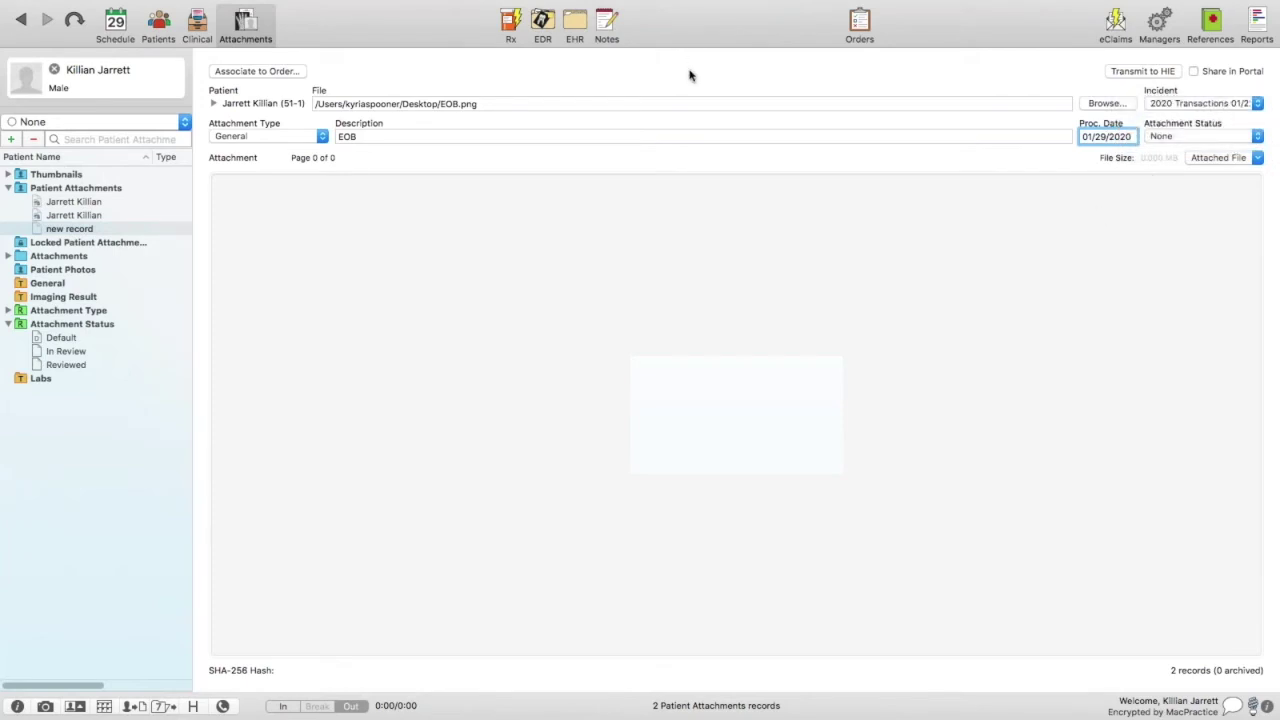
View the form for associating the attachment to an order, cancel it, and save the attachment record
click(273, 72)
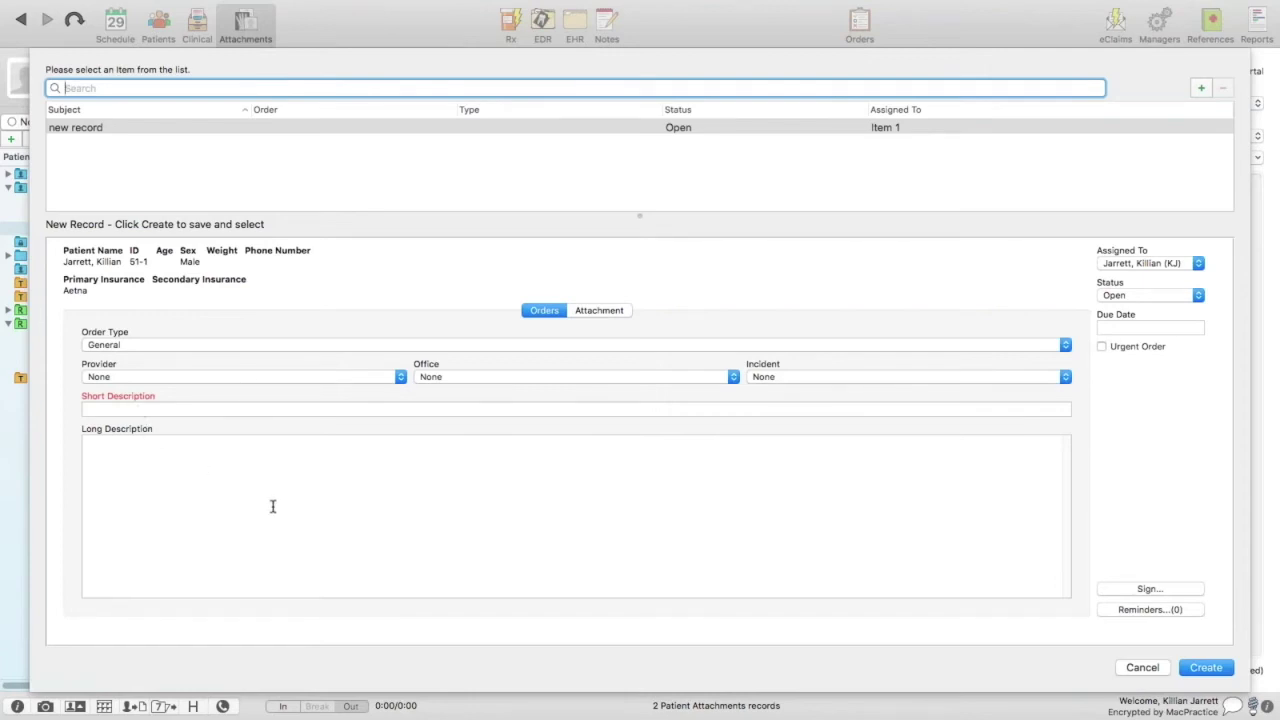
click(1141, 672)
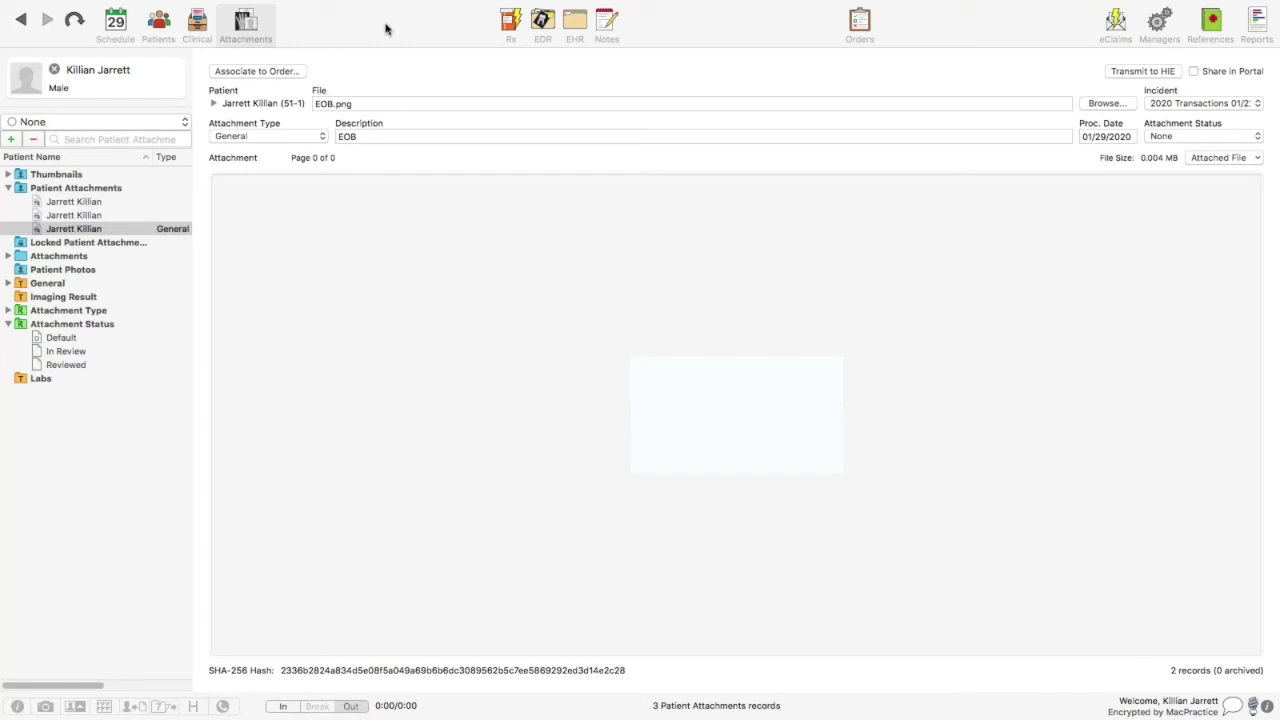
click(386, 28)
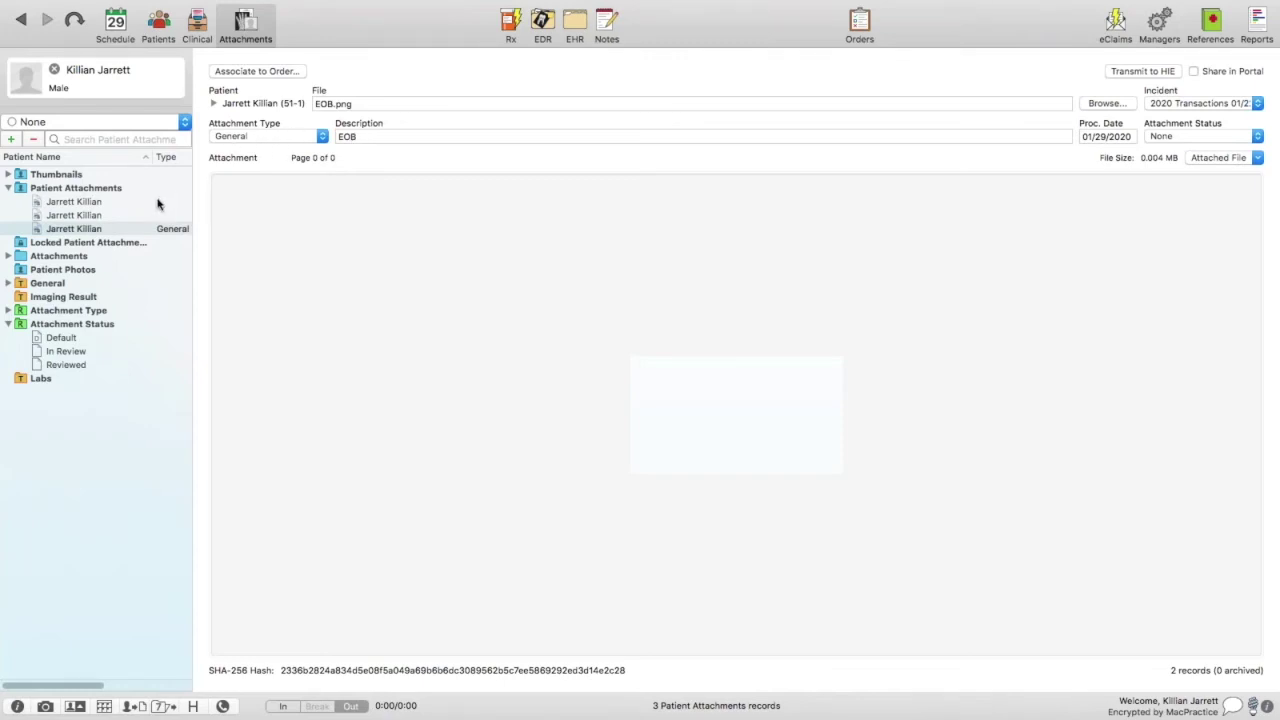
Create and save a new attachment type named EOB
click(69, 312)
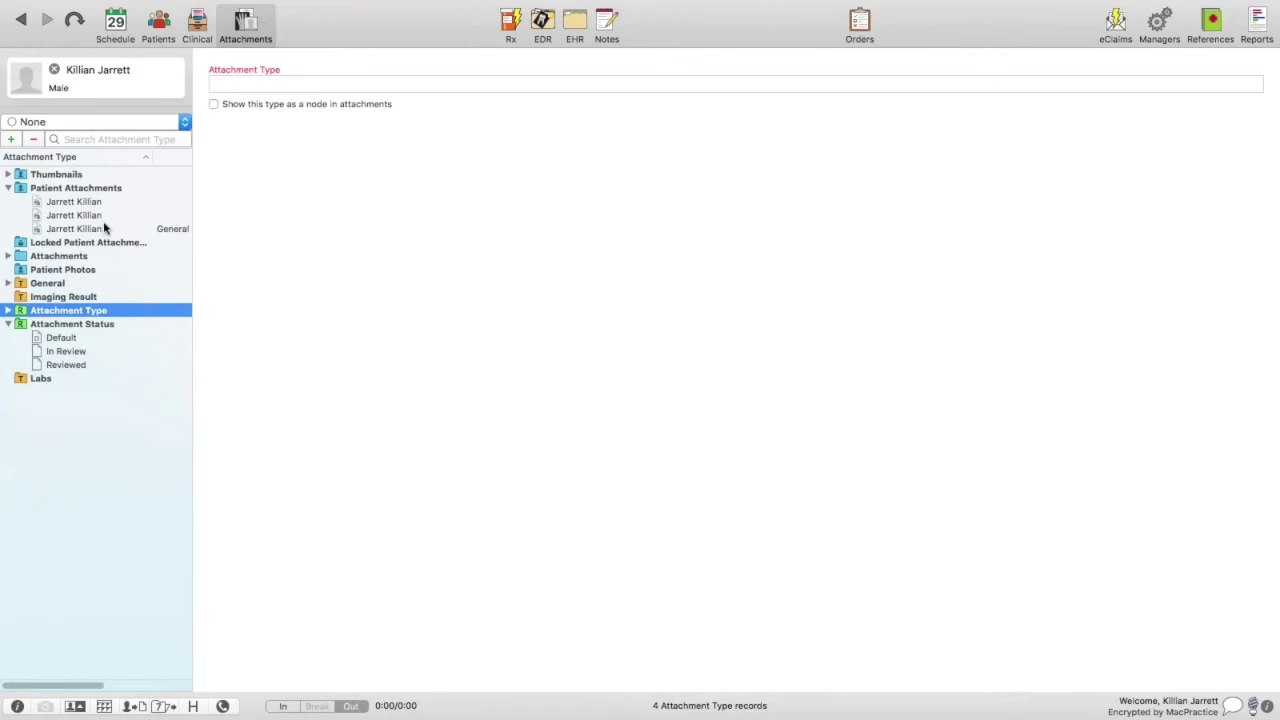
click(9, 140)
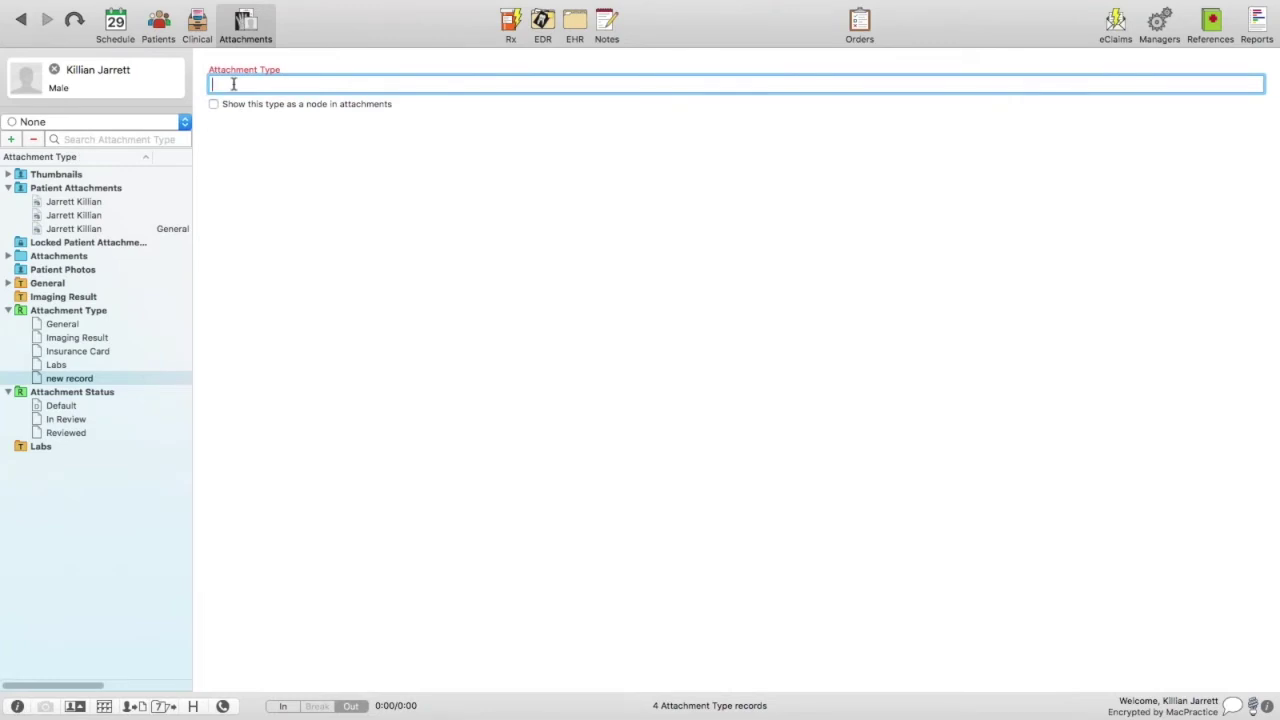
text(EOB)
key(Return)
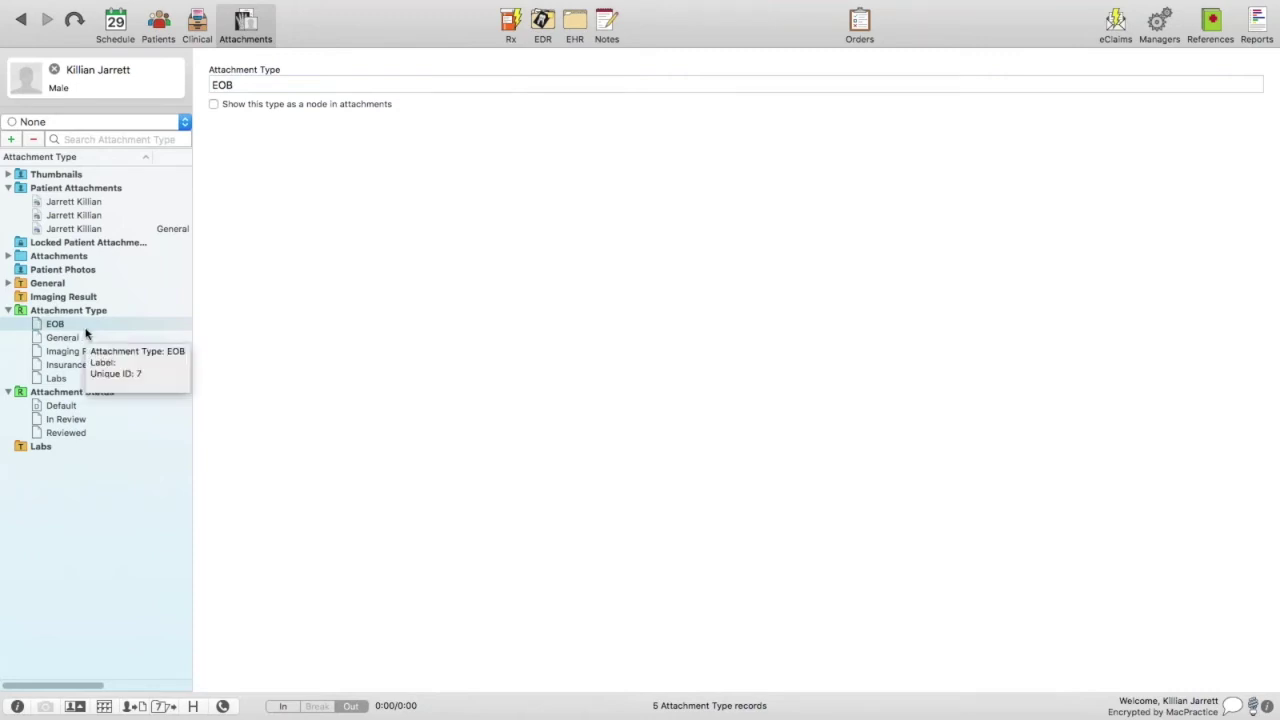
Change the patient's General attachment to the EOB attachment type and save it
click(152, 230)
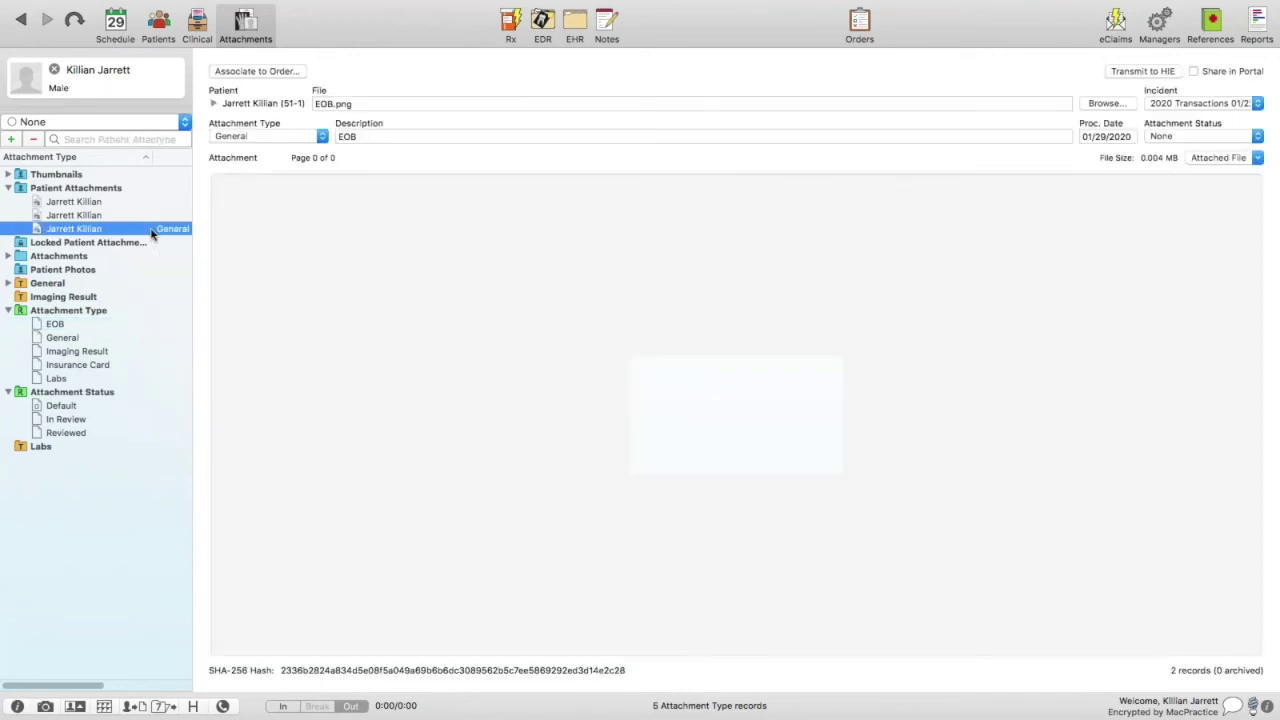
click(322, 136)
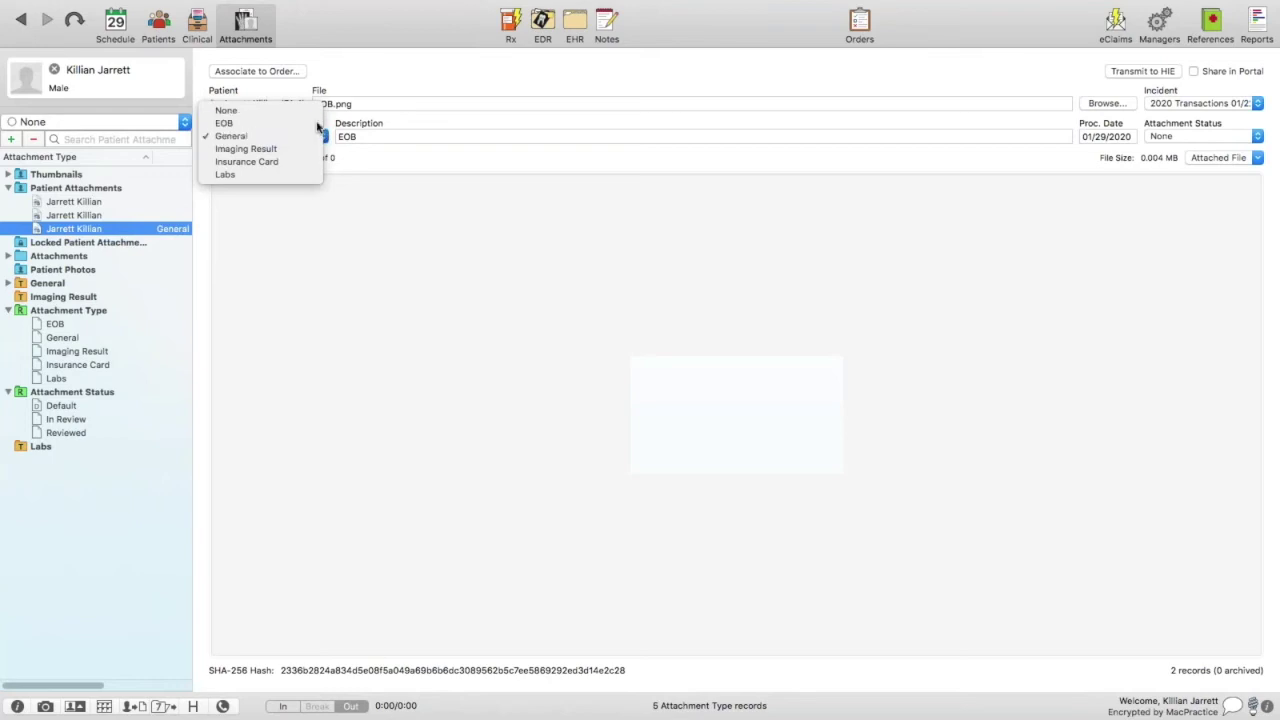
click(318, 125)
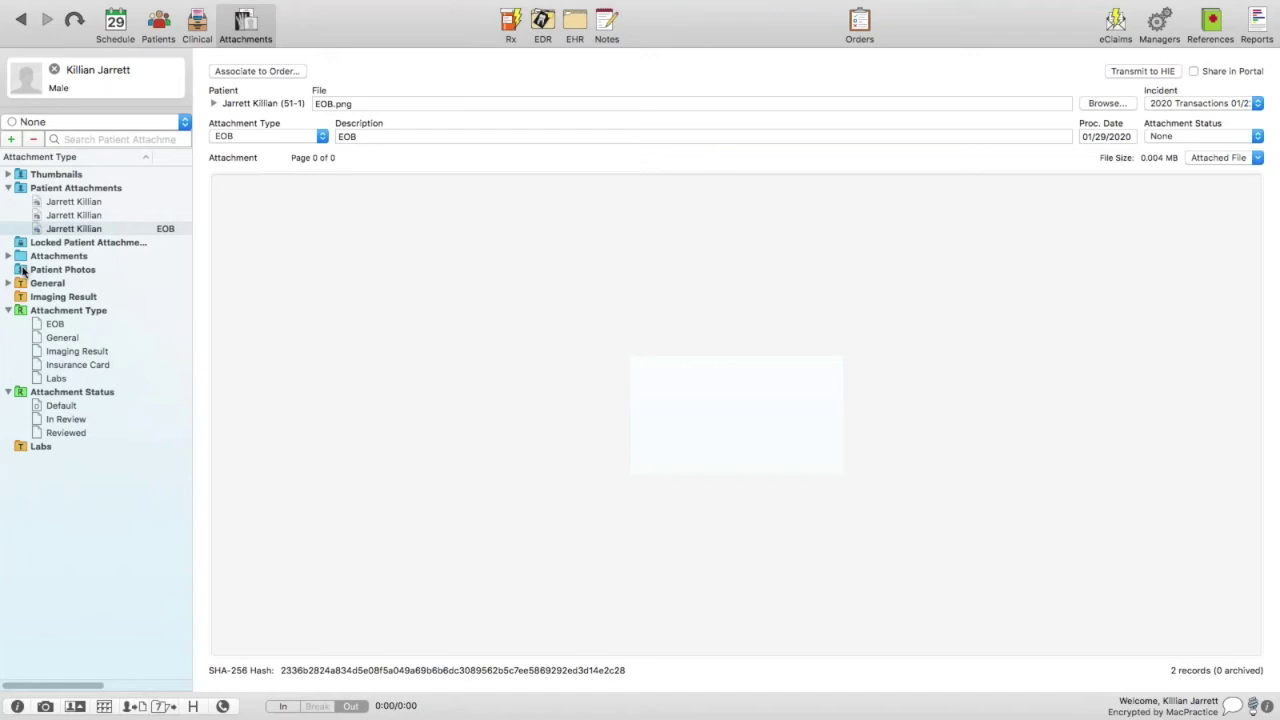
Create an attachment status named Completed, show it as a node in attachments, and save it
click(33, 393)
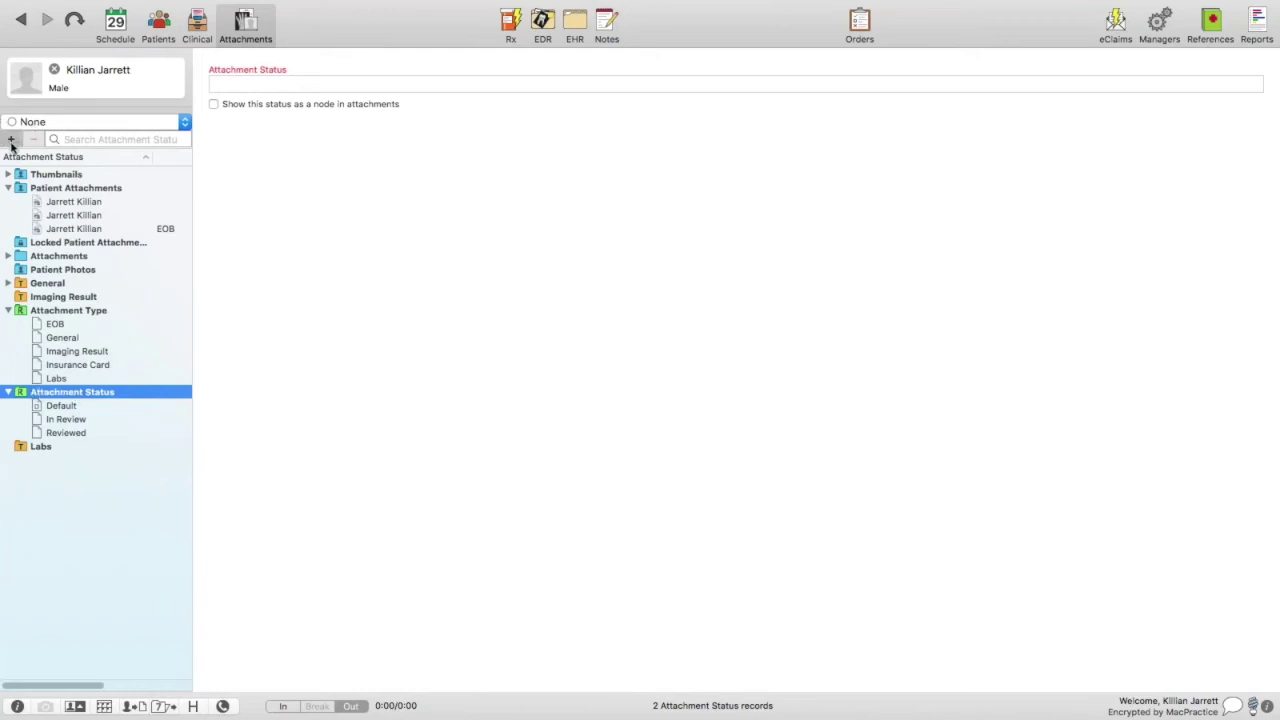
click(10, 139)
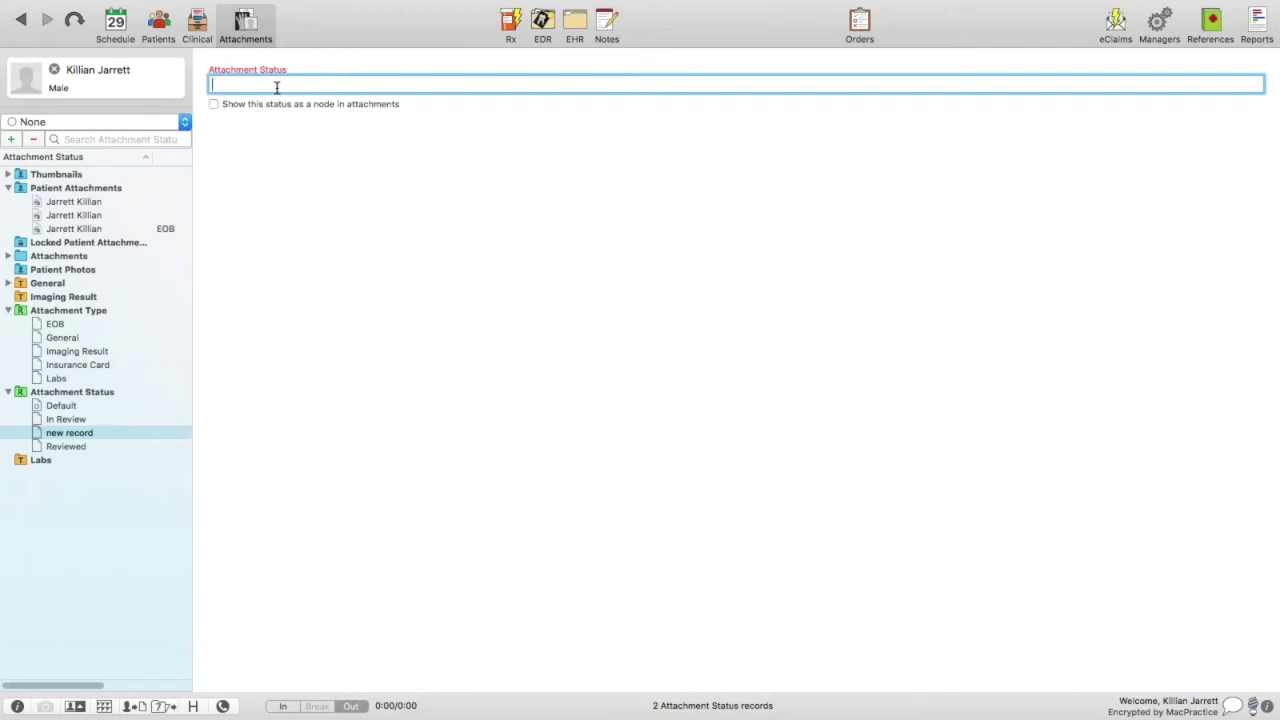
text(Completed)
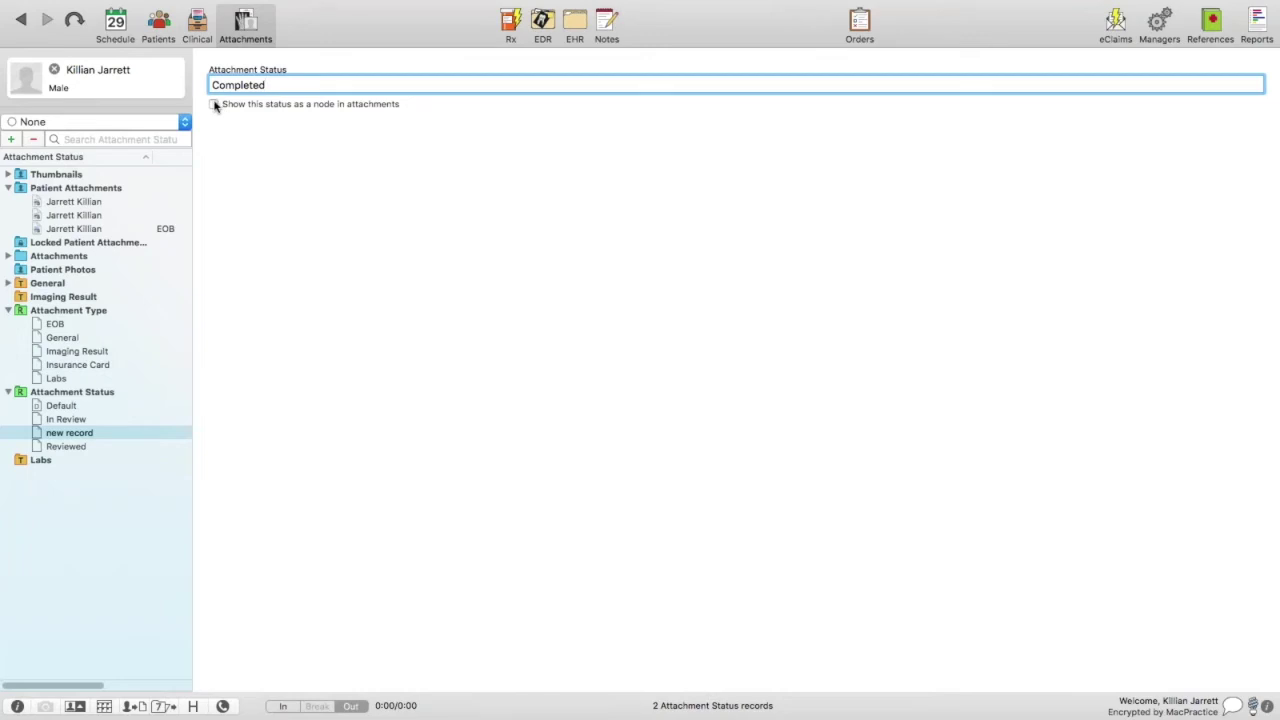
click(214, 104)
key(Return)
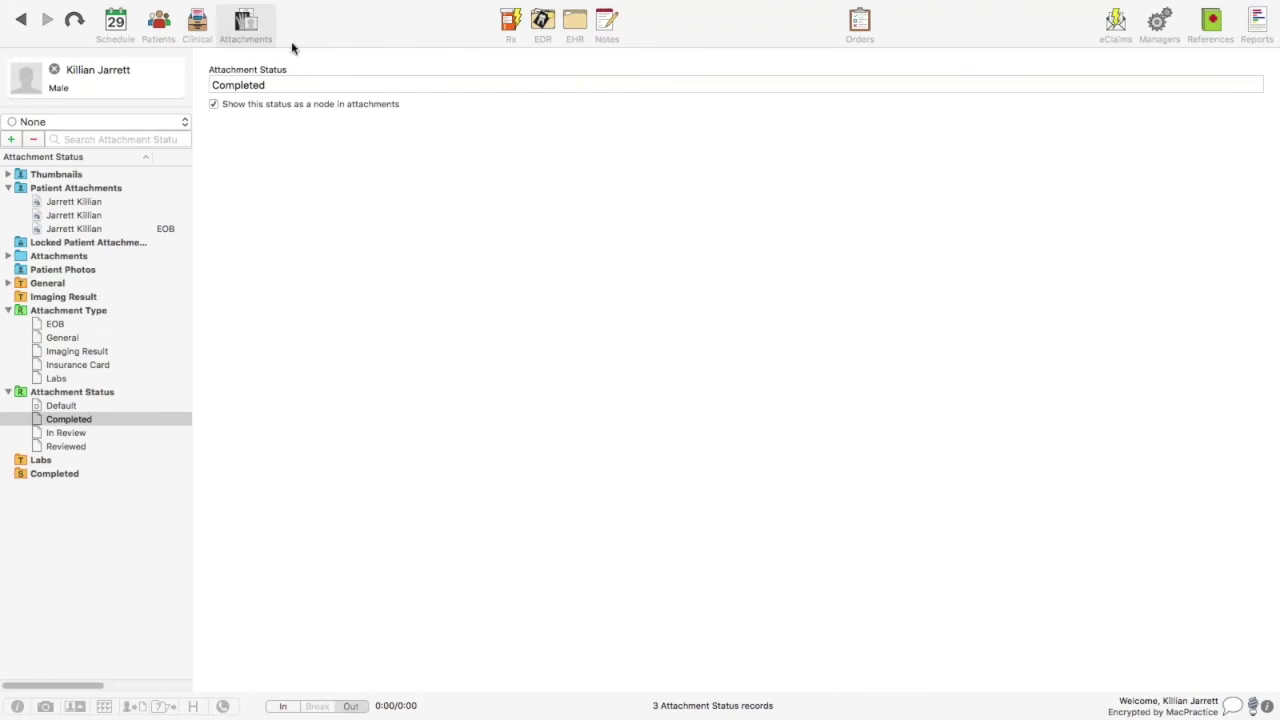
Take the MacPractice window out of full screen and move it aside to expose the desktop in Finder
click(348, 44)
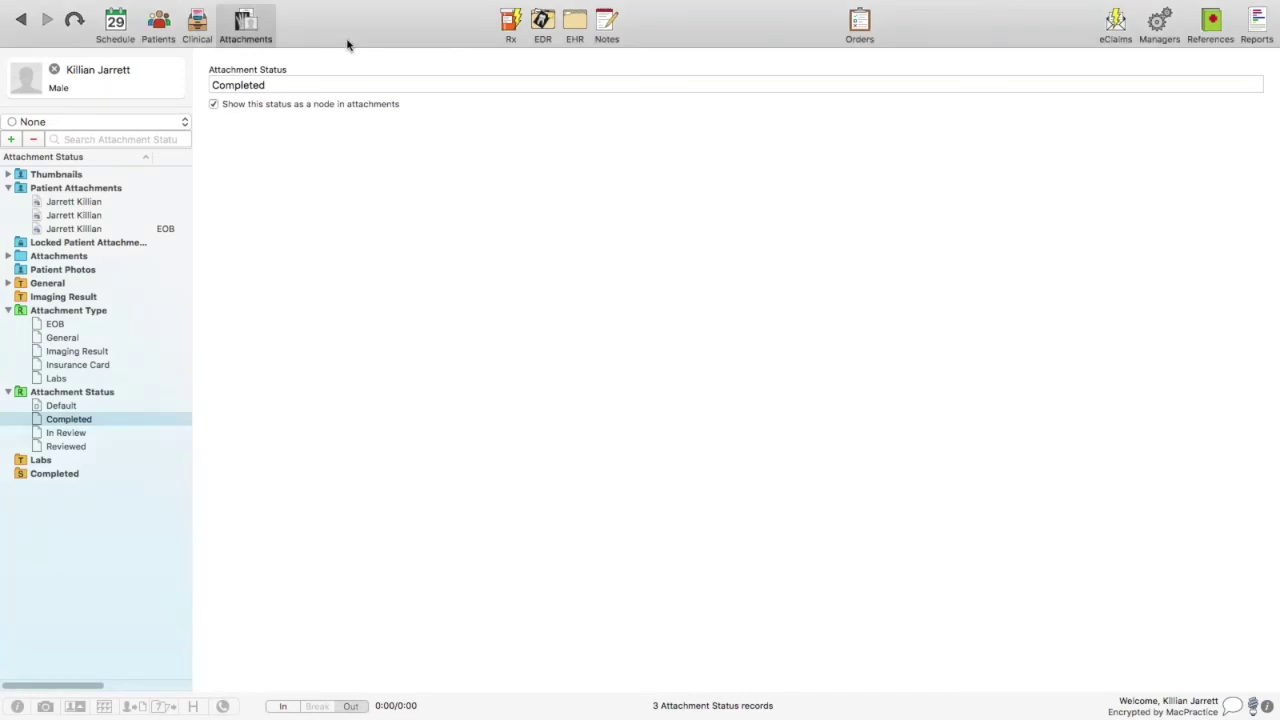
mouse_move(316, 2)
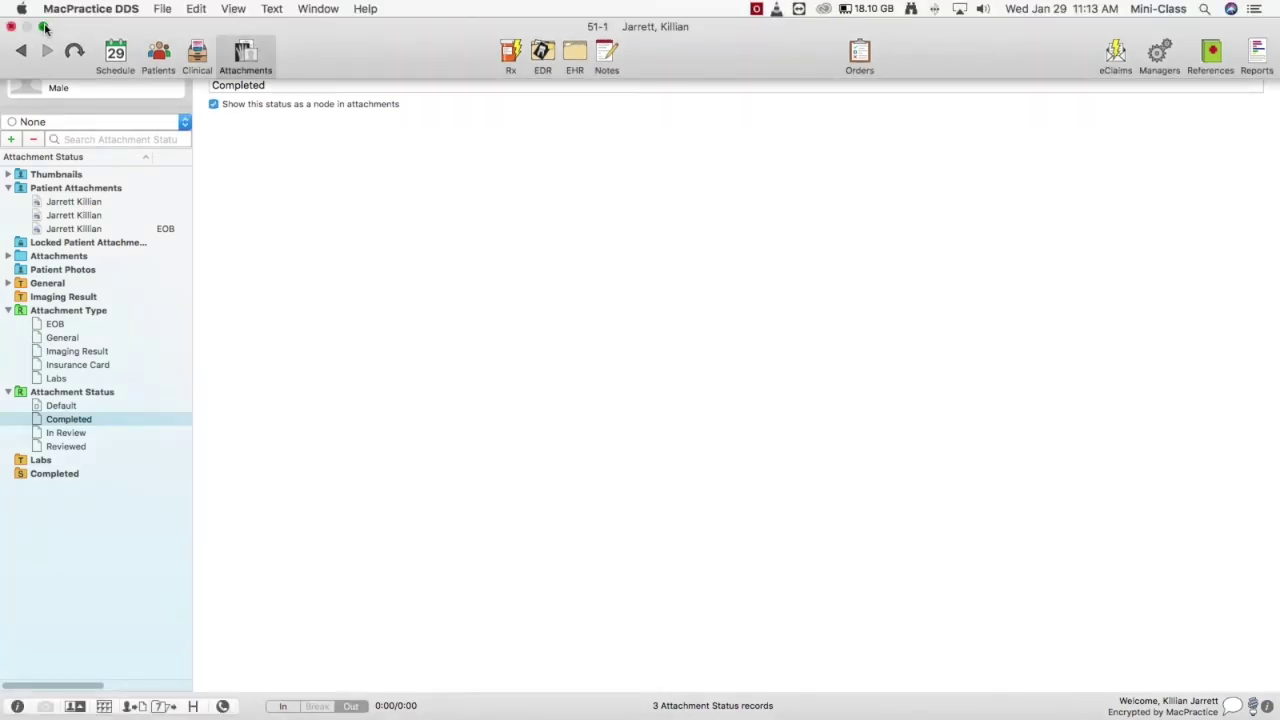
click(44, 28)
drag(935, 63, 735, 76)
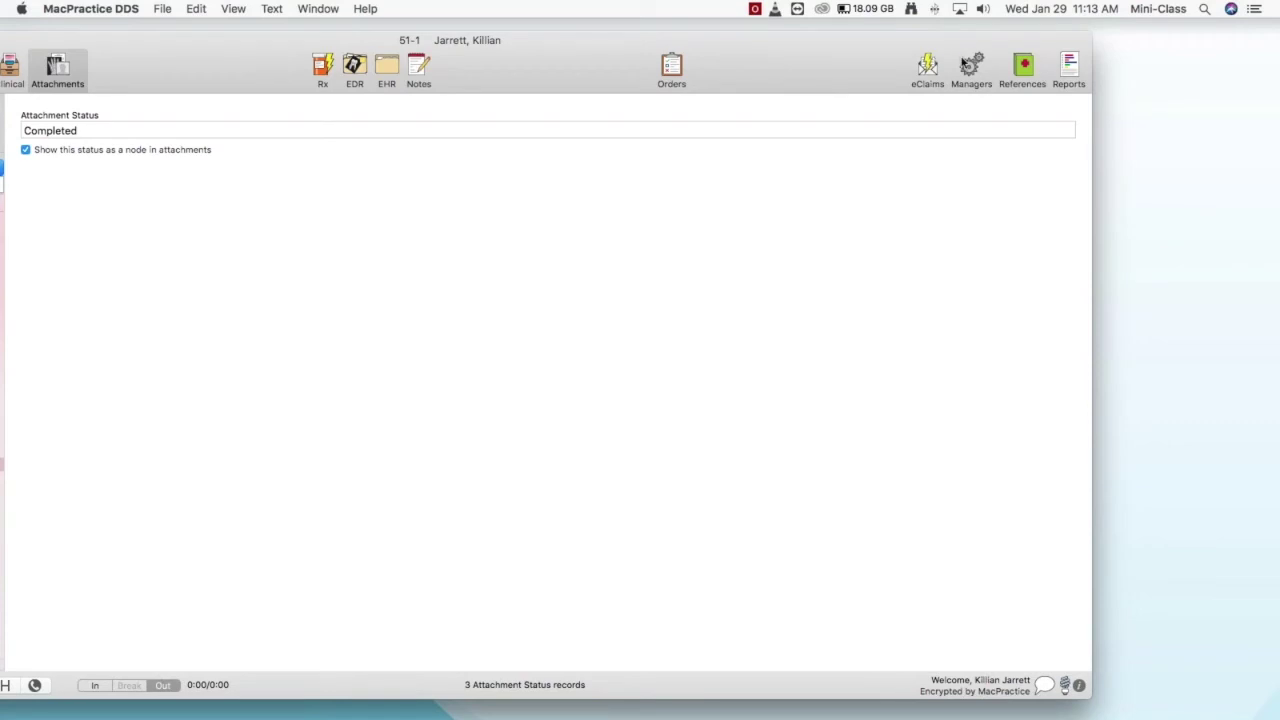
click(1158, 99)
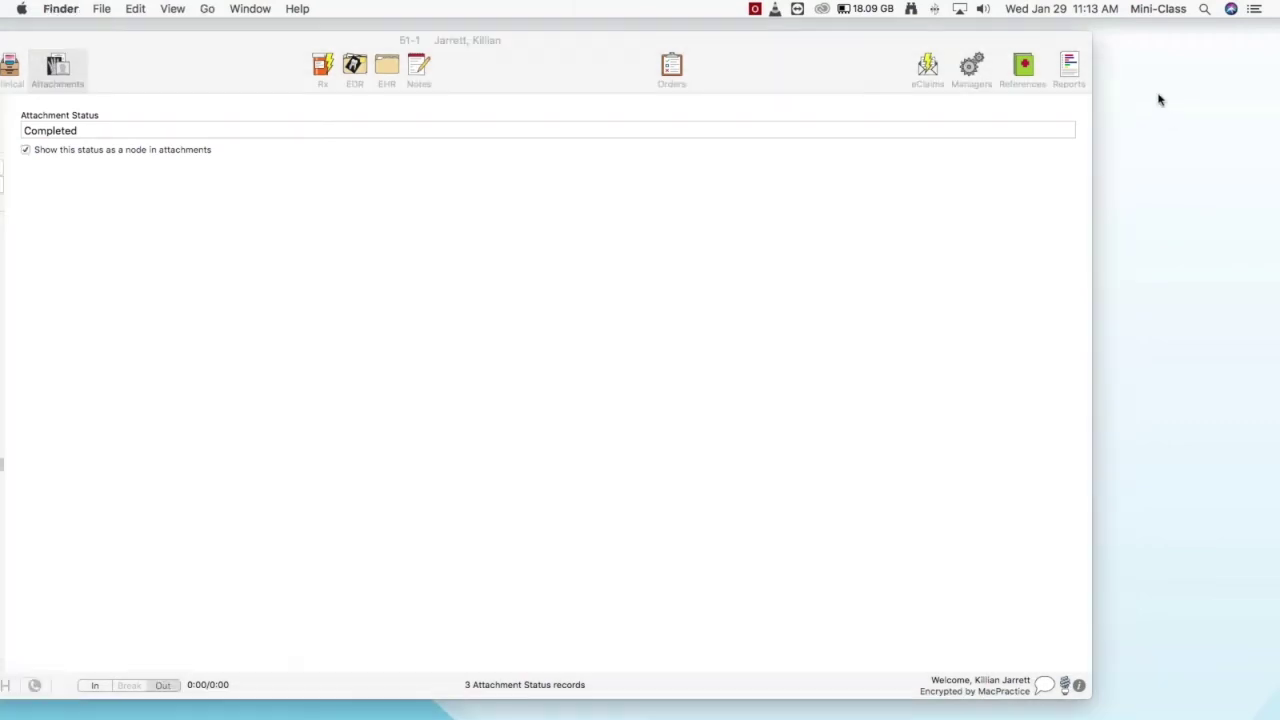
Create a new desktop folder, name it MacPractice Scans, and place it clear of the MacPractice window
right_click(1157, 90)
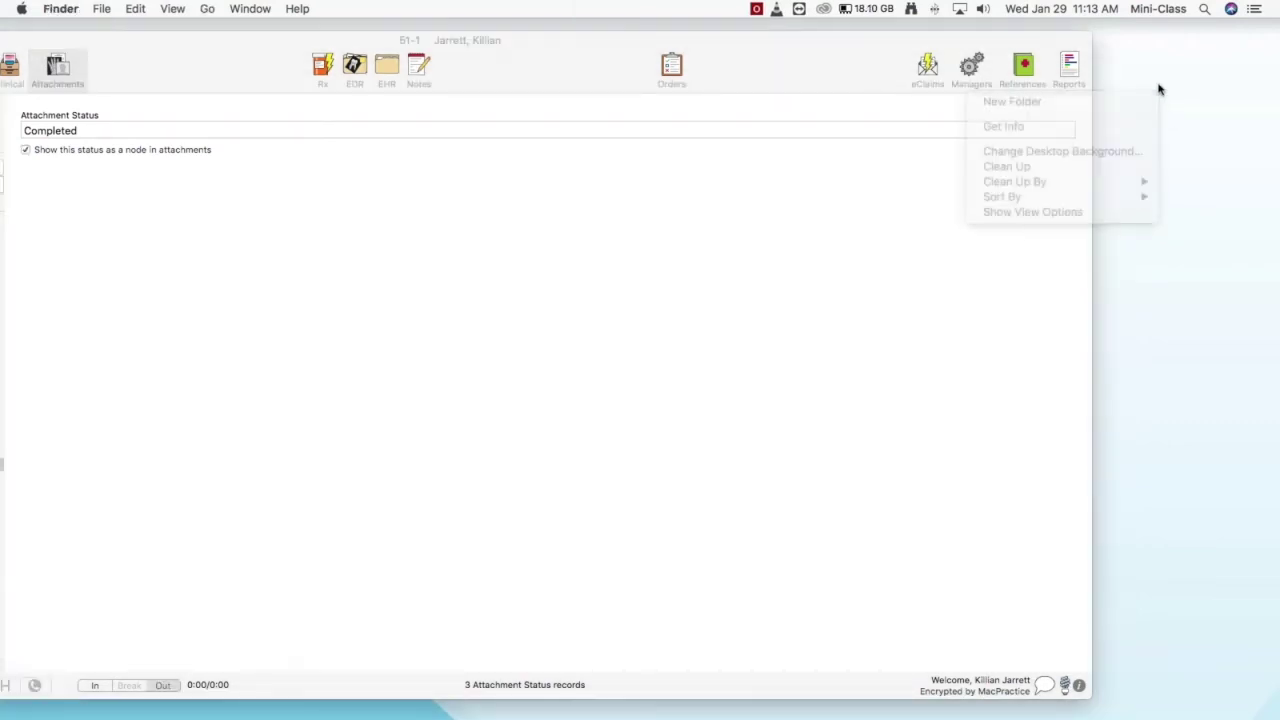
right_click(1157, 90)
click(1155, 91)
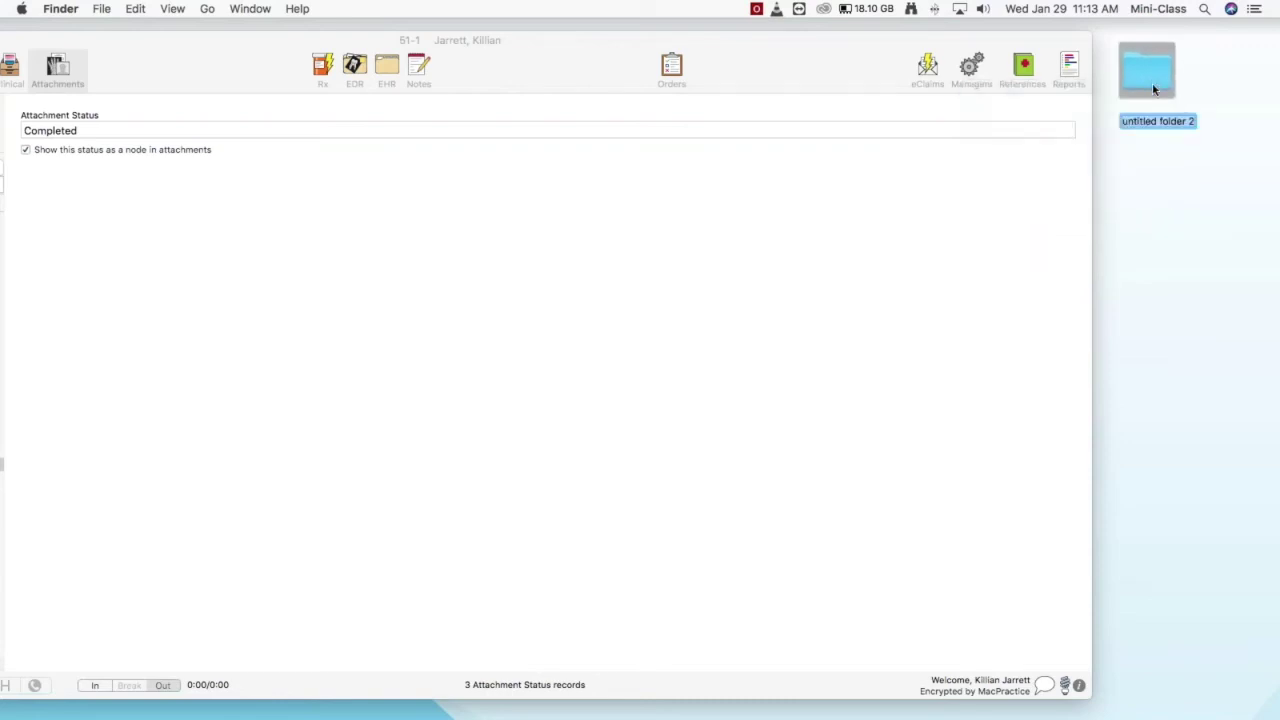
click(1140, 64)
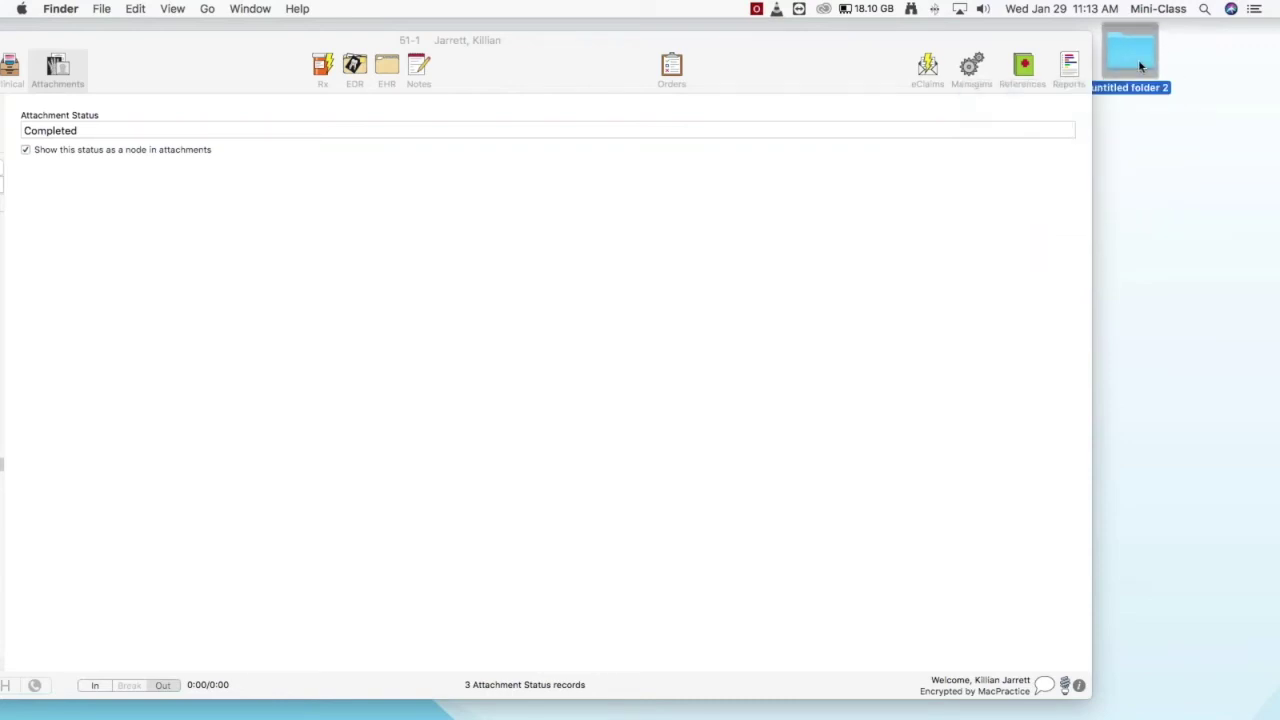
right_click(1140, 62)
click(1090, 130)
text(MacPractice Scans)
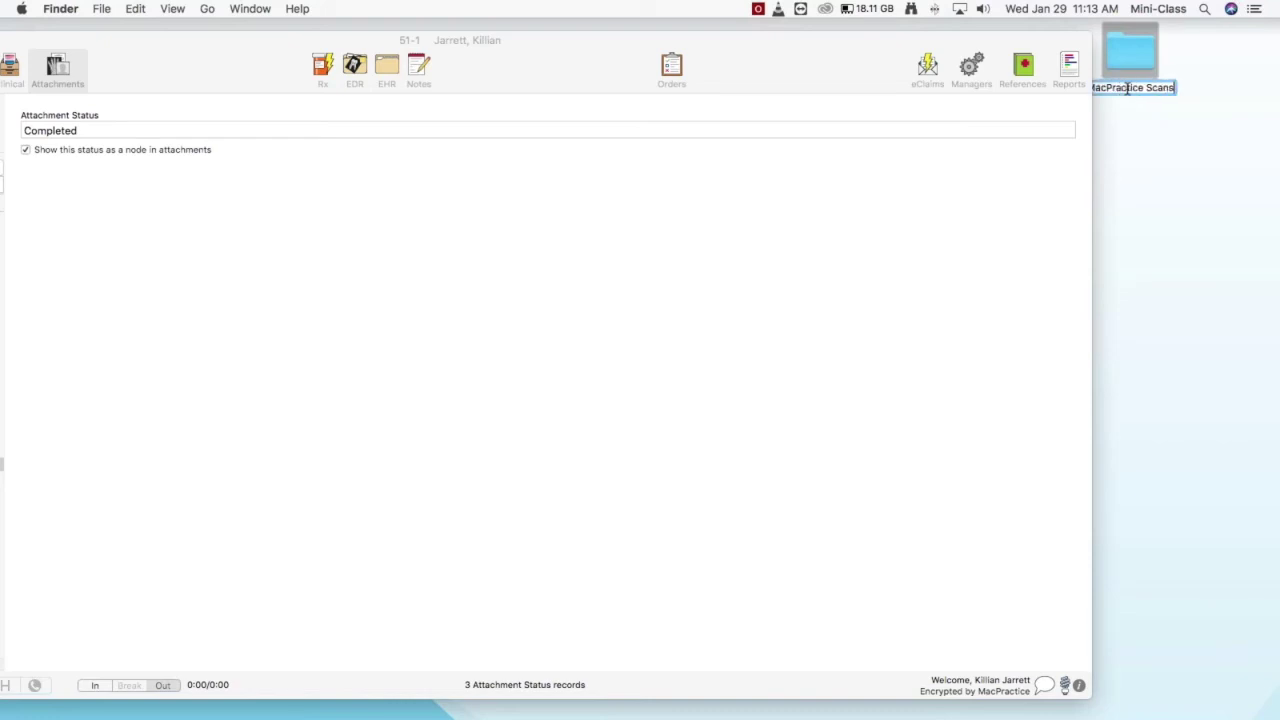
key(Return)
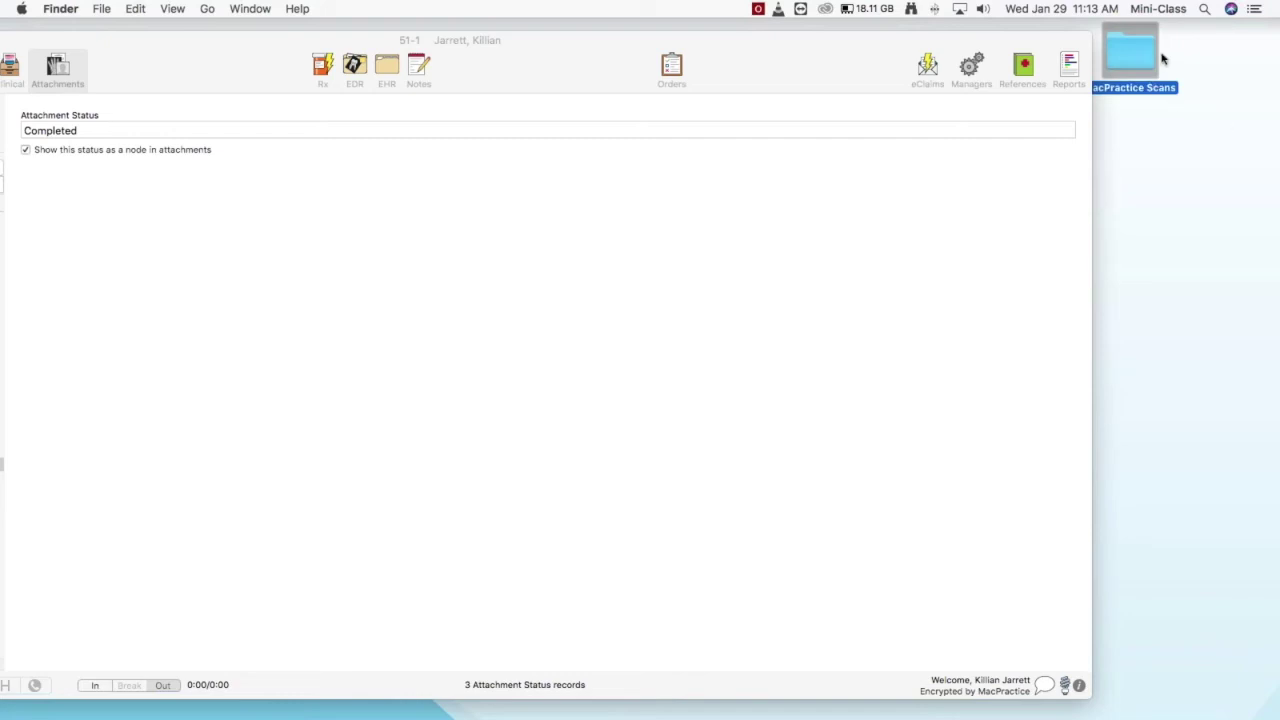
drag(1134, 51, 1232, 55)
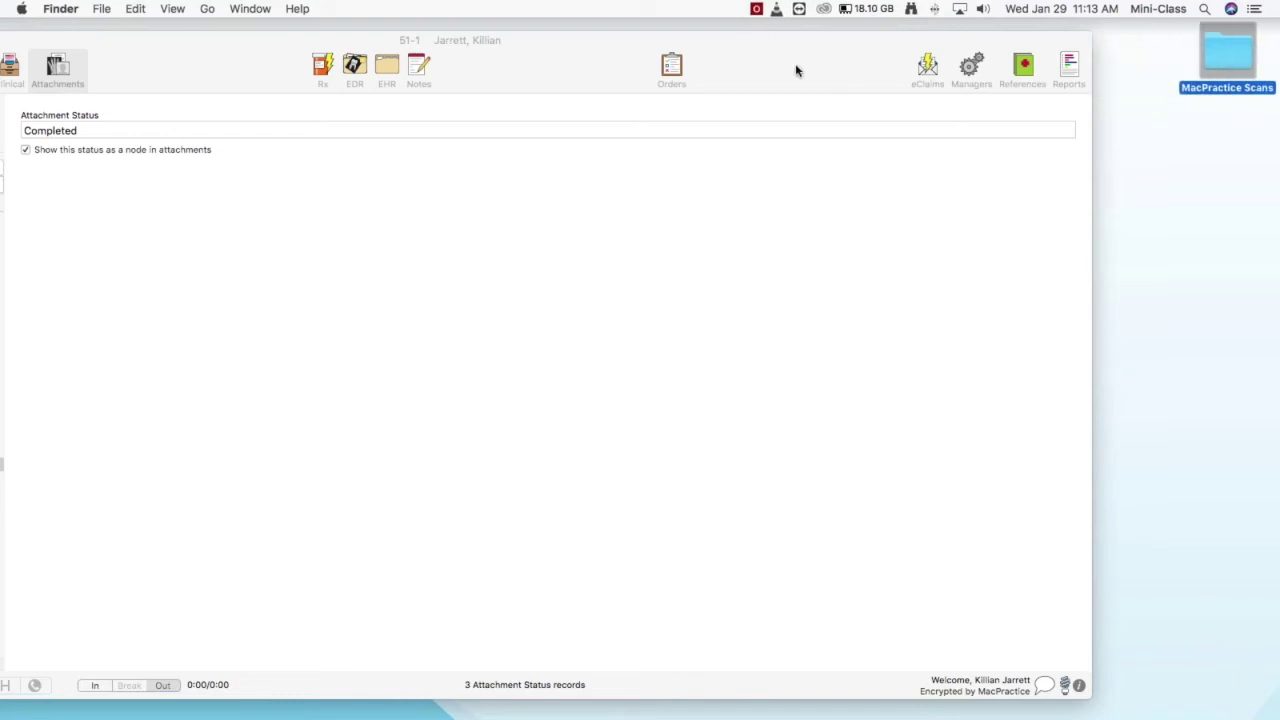
Return the MacPractice window to full screen and open the Attachments preferences
drag(835, 57, 1020, 57)
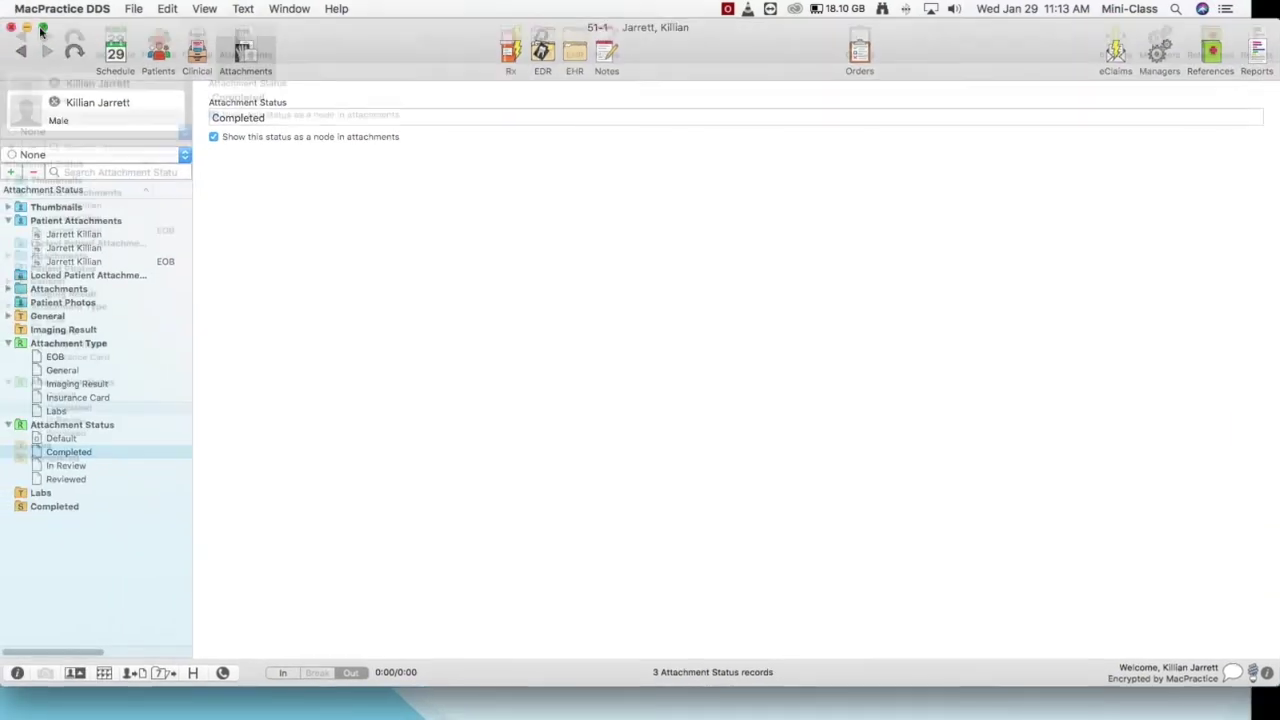
click(42, 28)
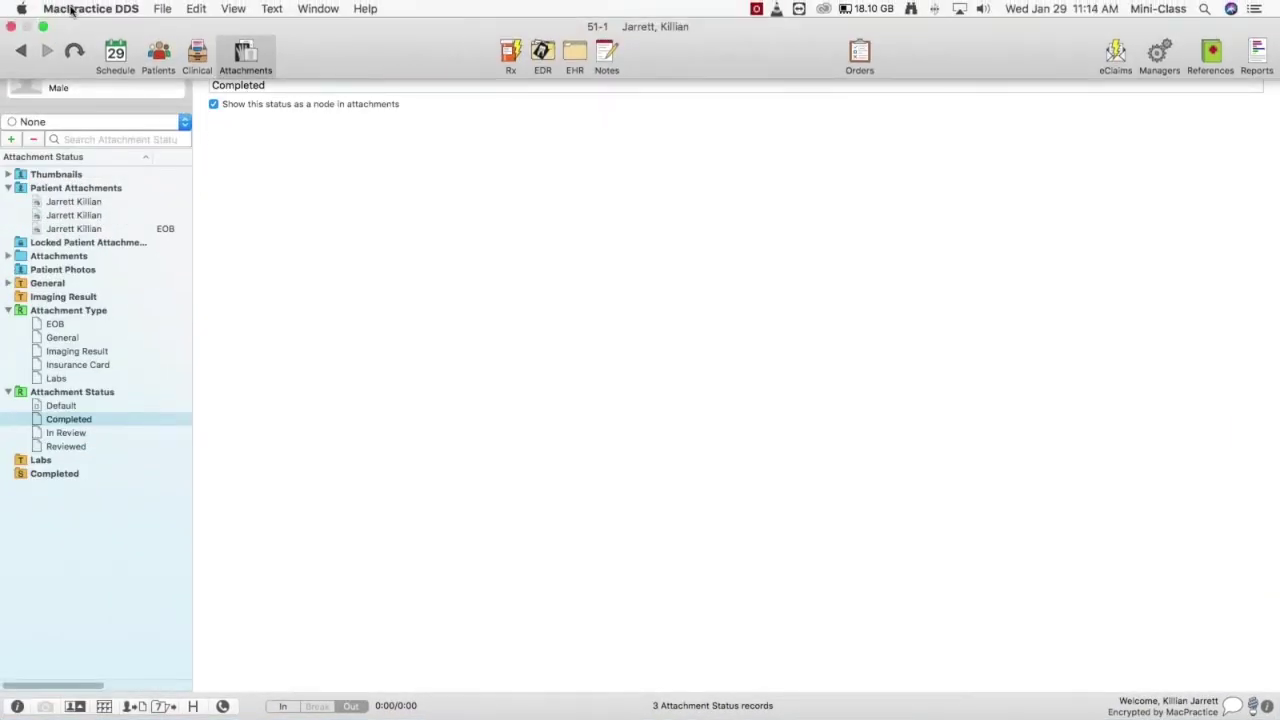
click(72, 10)
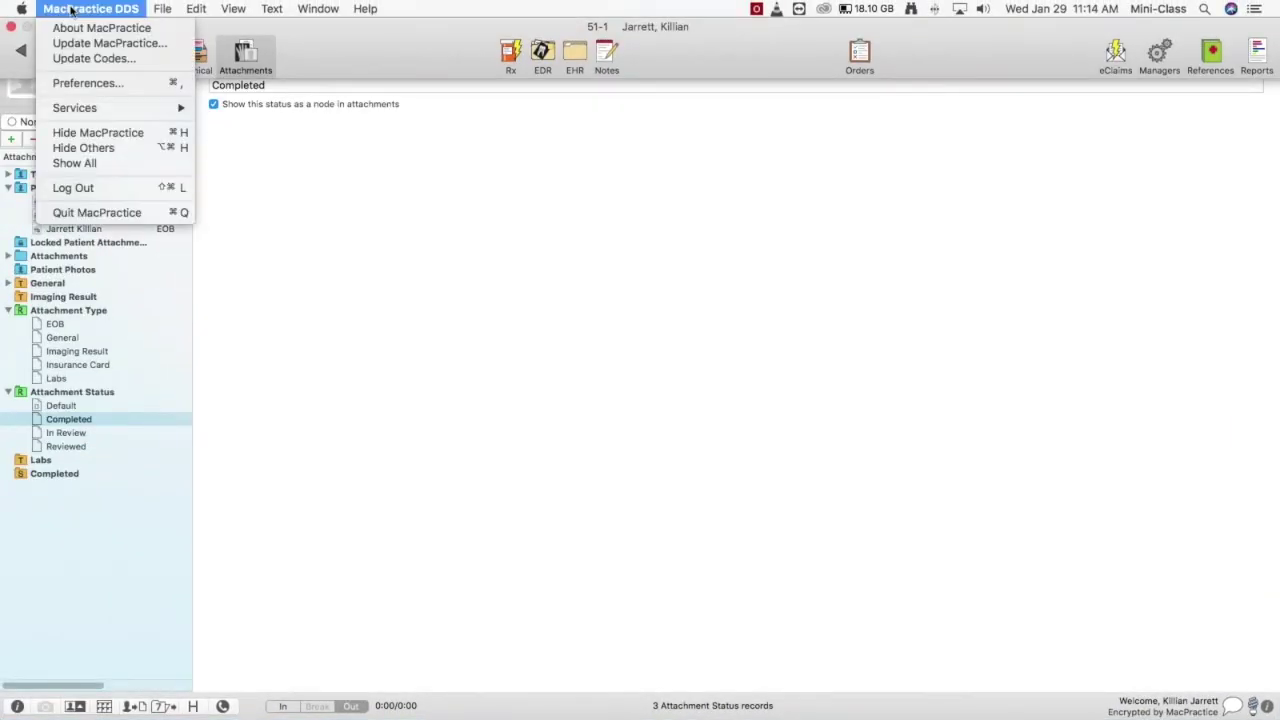
click(76, 83)
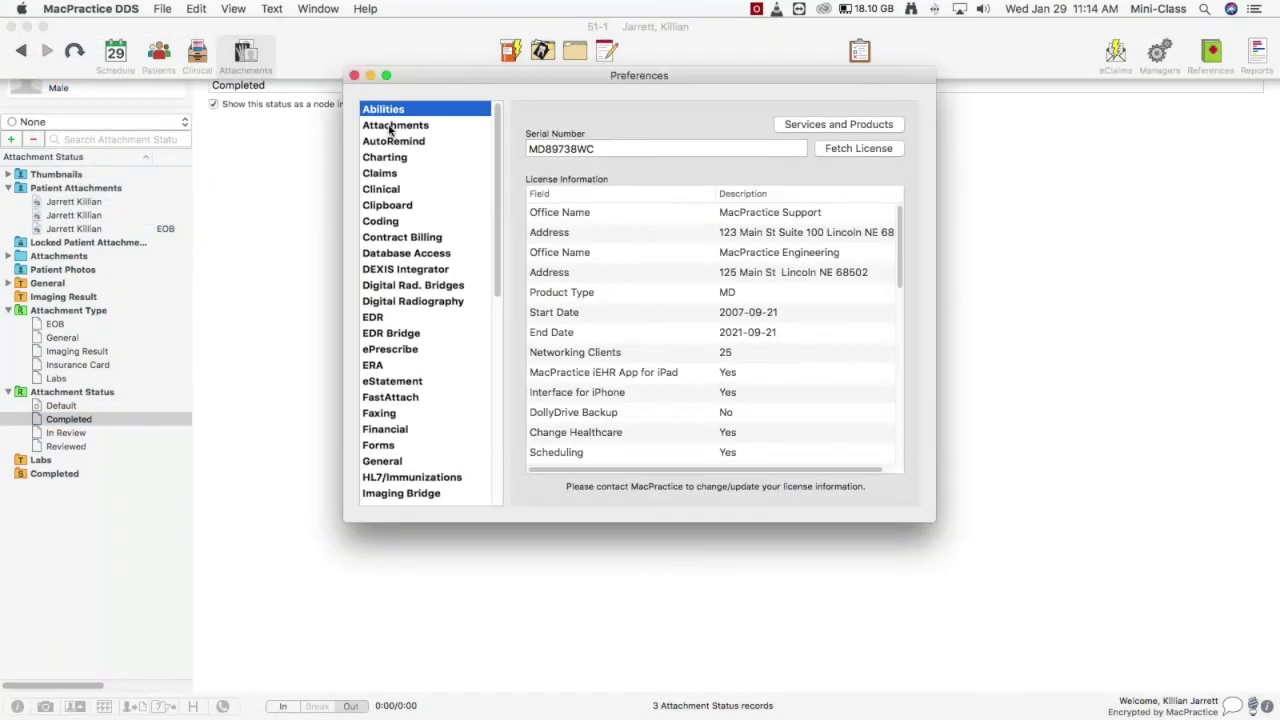
click(392, 127)
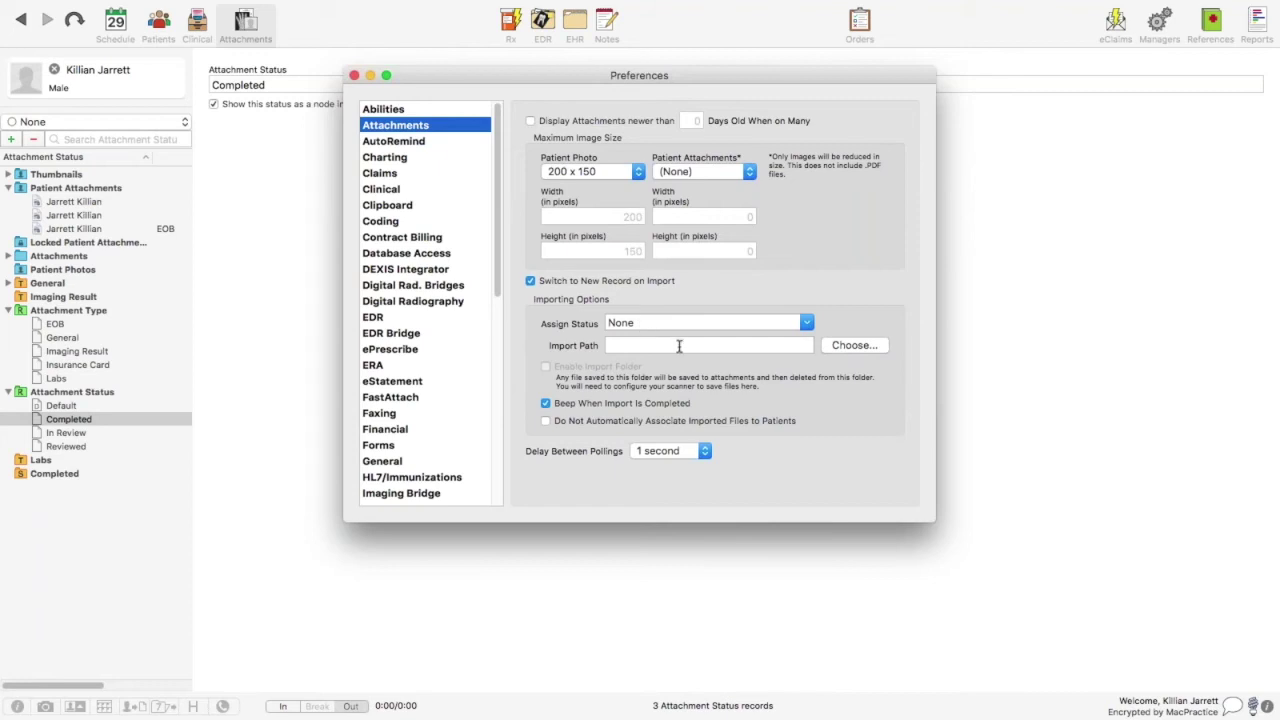
Set the attachment import path to the MacPractice Scans folder on the Desktop and enable the import folder
click(629, 345)
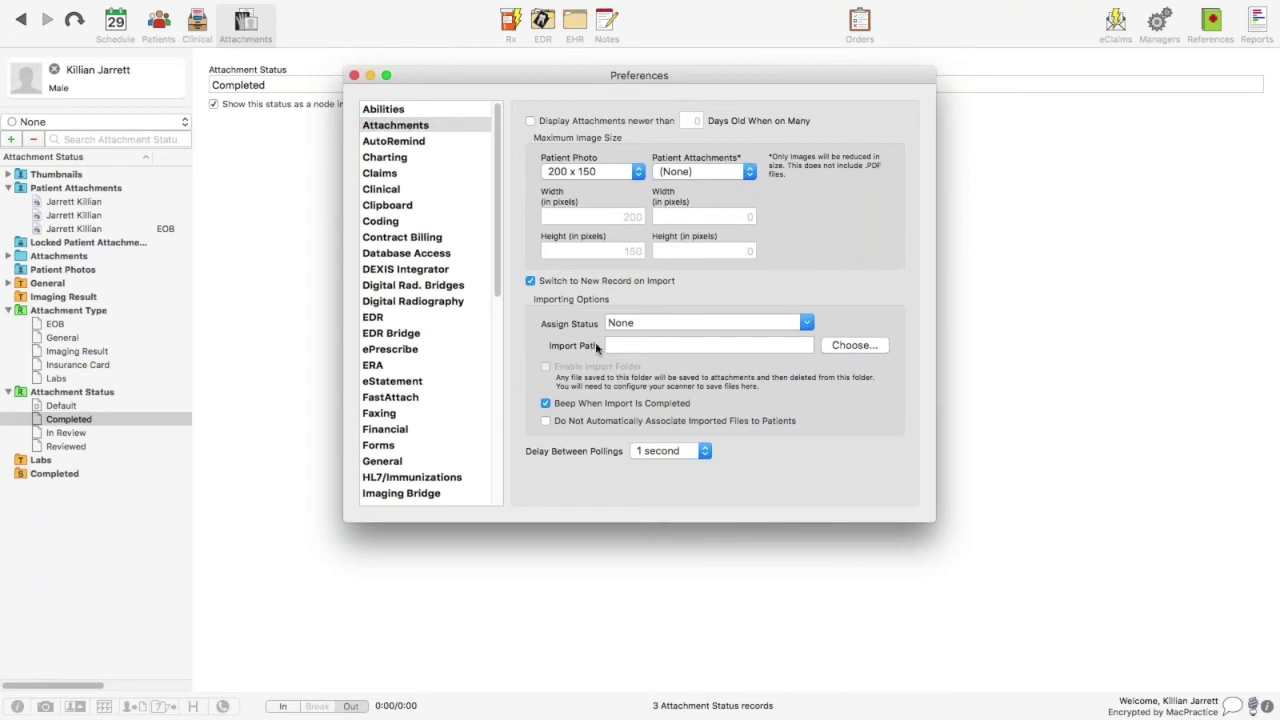
click(853, 345)
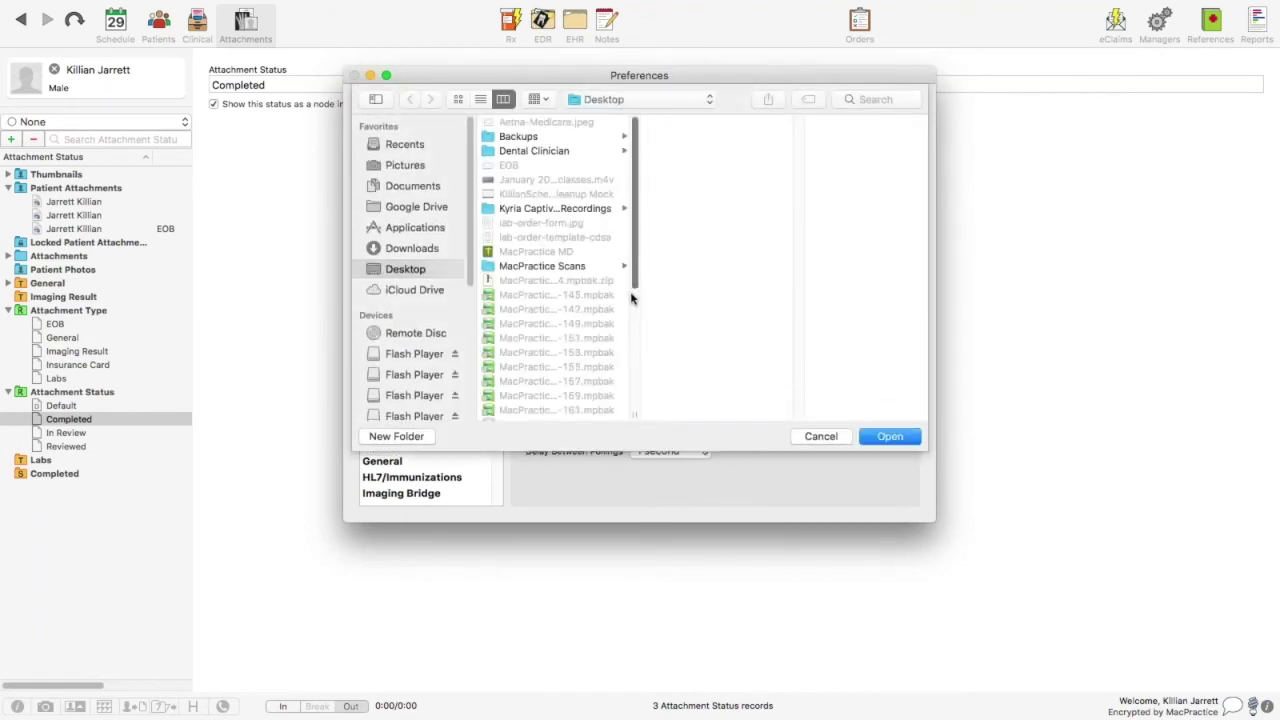
click(565, 266)
click(884, 437)
click(846, 345)
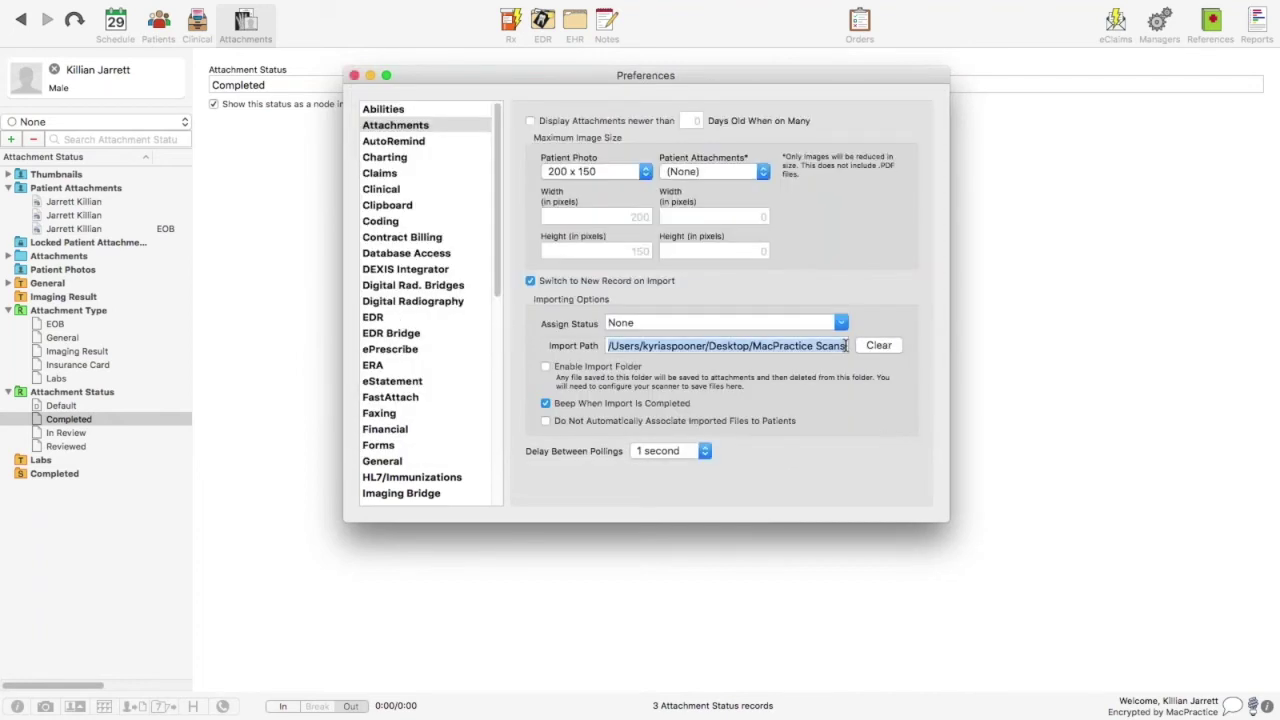
click(547, 368)
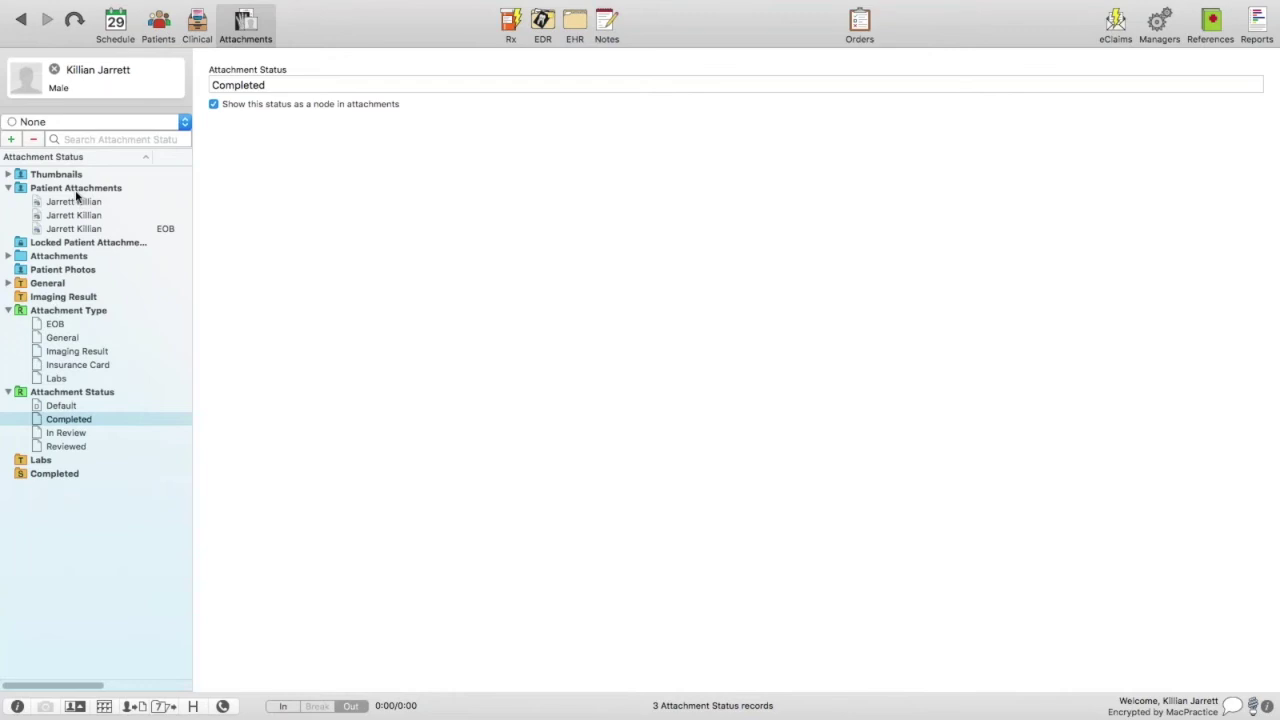
Start a new patient attachment record and add the Aetna-Medicare.jpeg file from the Desktop to it
mouse_move(76, 196)
click(38, 188)
click(38, 188)
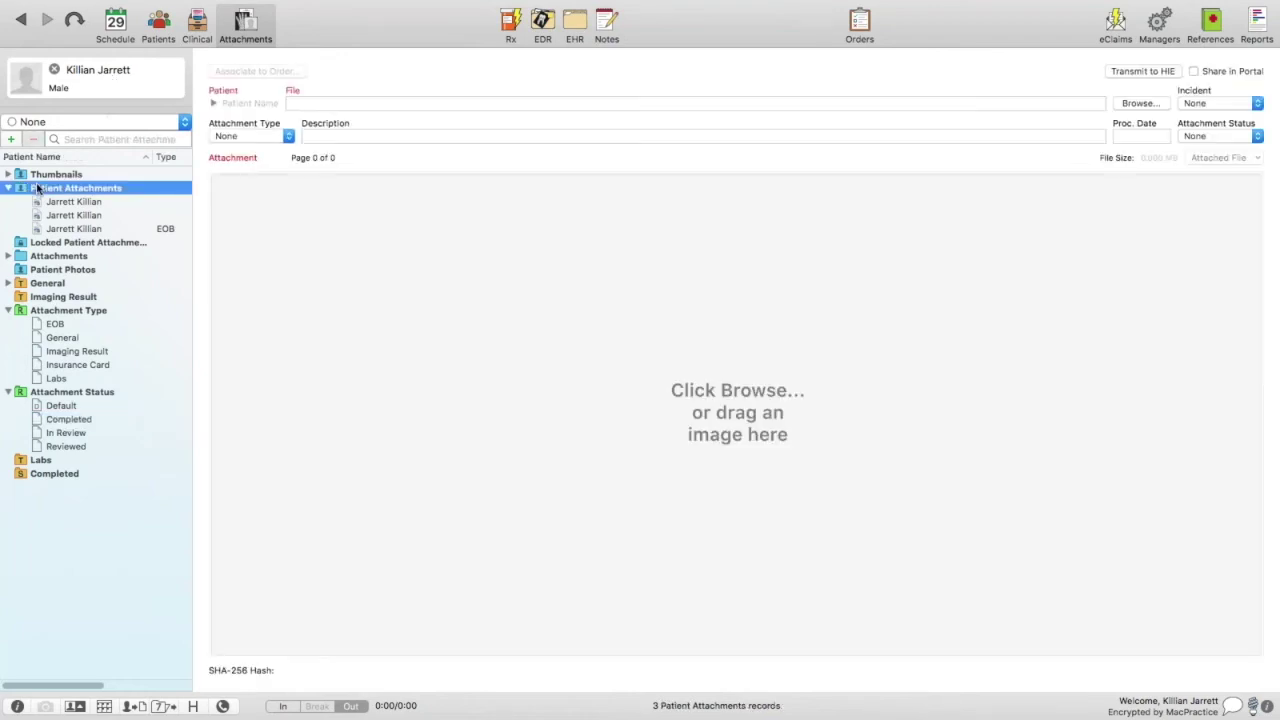
click(12, 141)
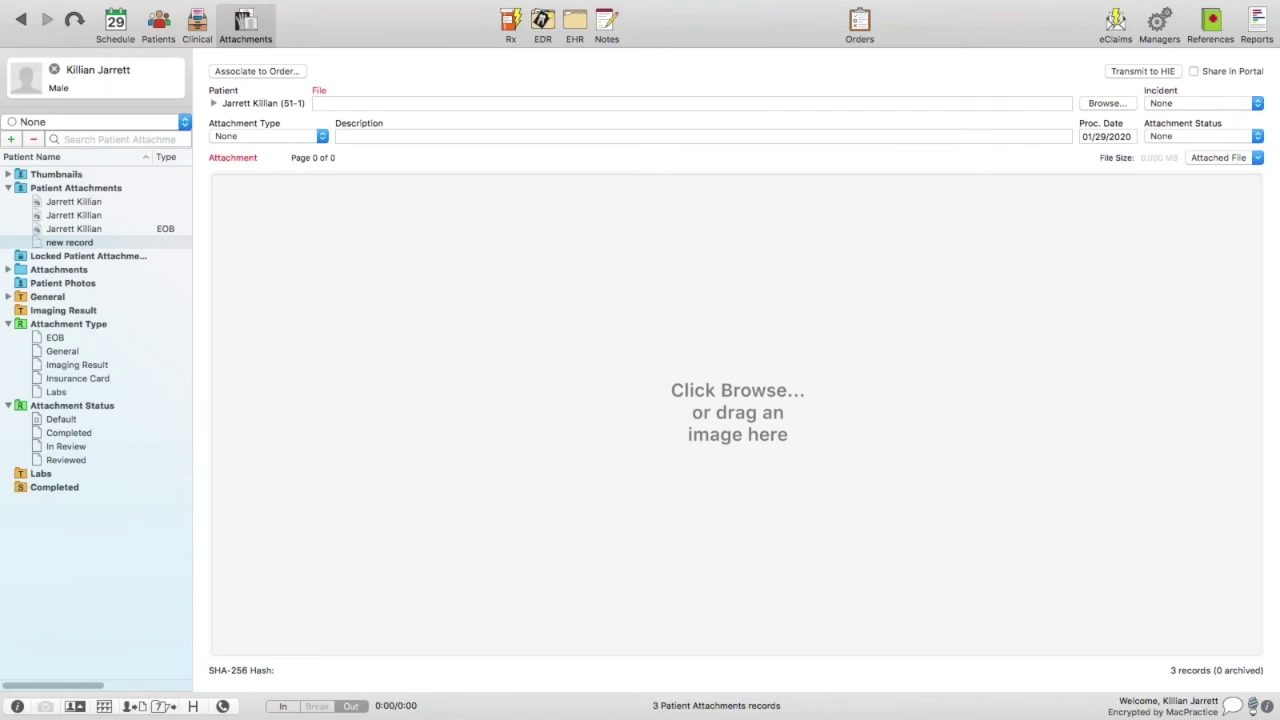
drag(42, 180, 609, 393)
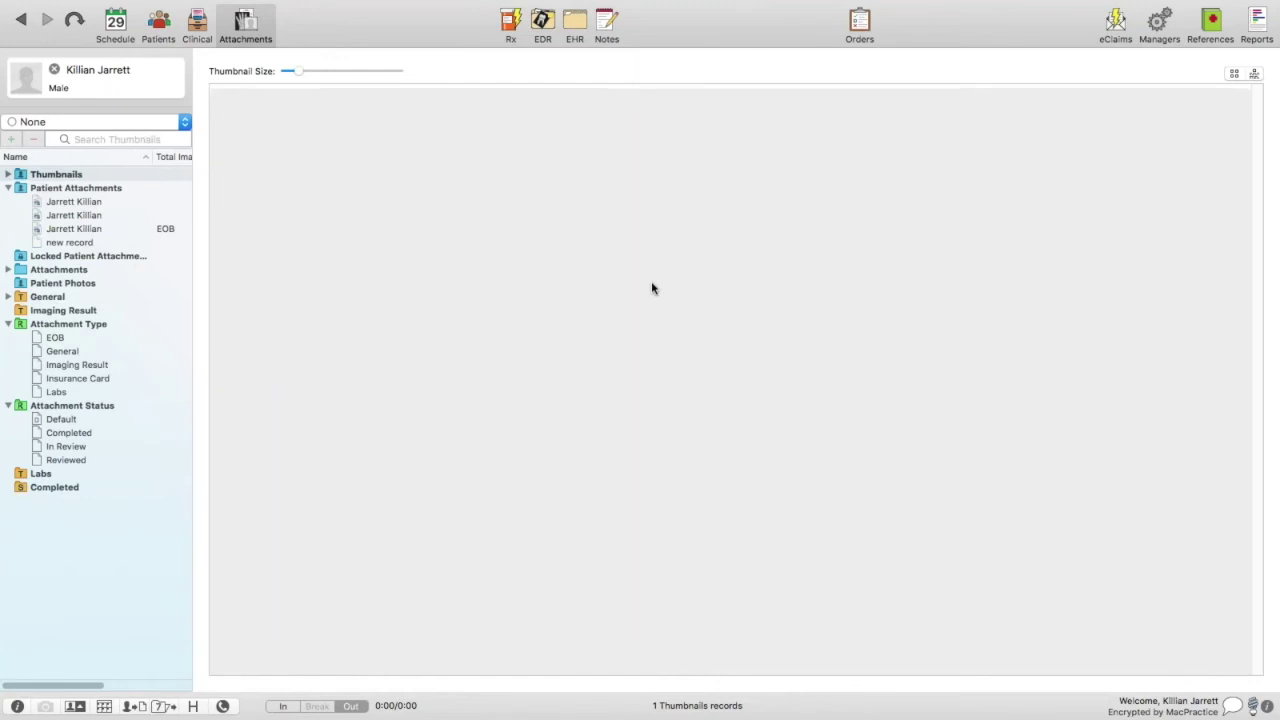
drag(2, 221, 766, 285)
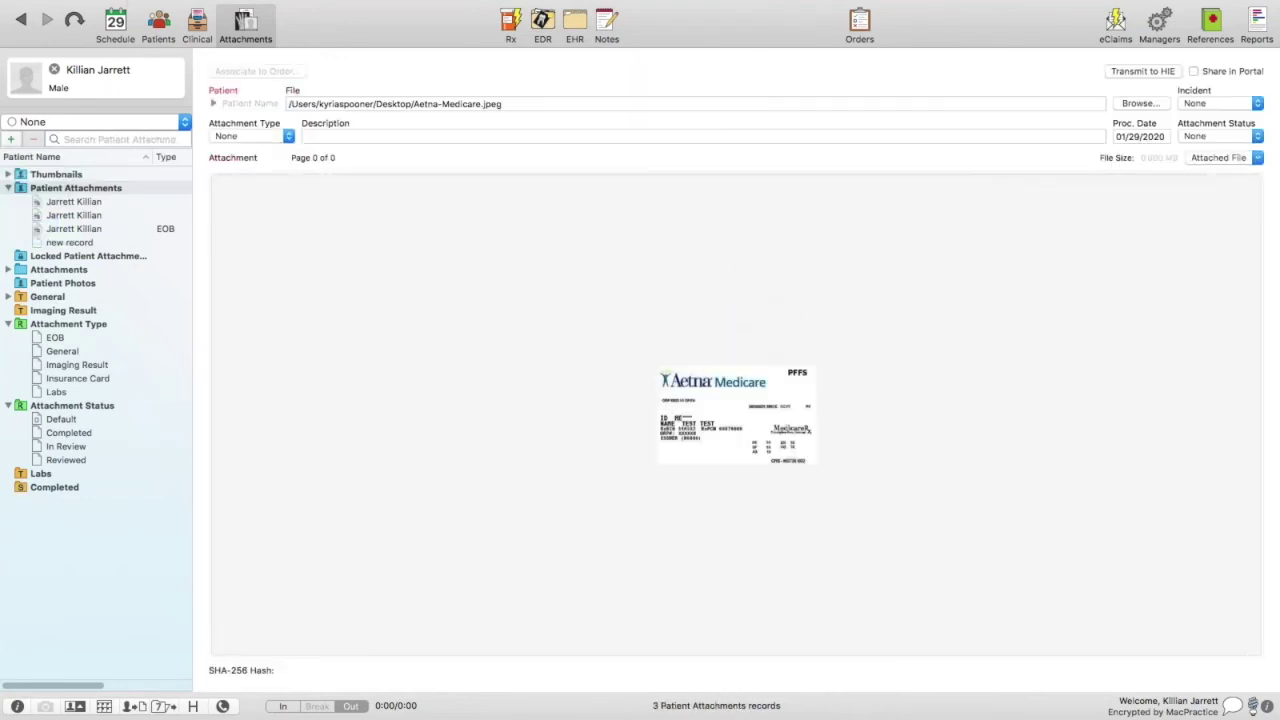
Set the attachment type to Insurance Card and enter Insurance Card as the description
click(270, 140)
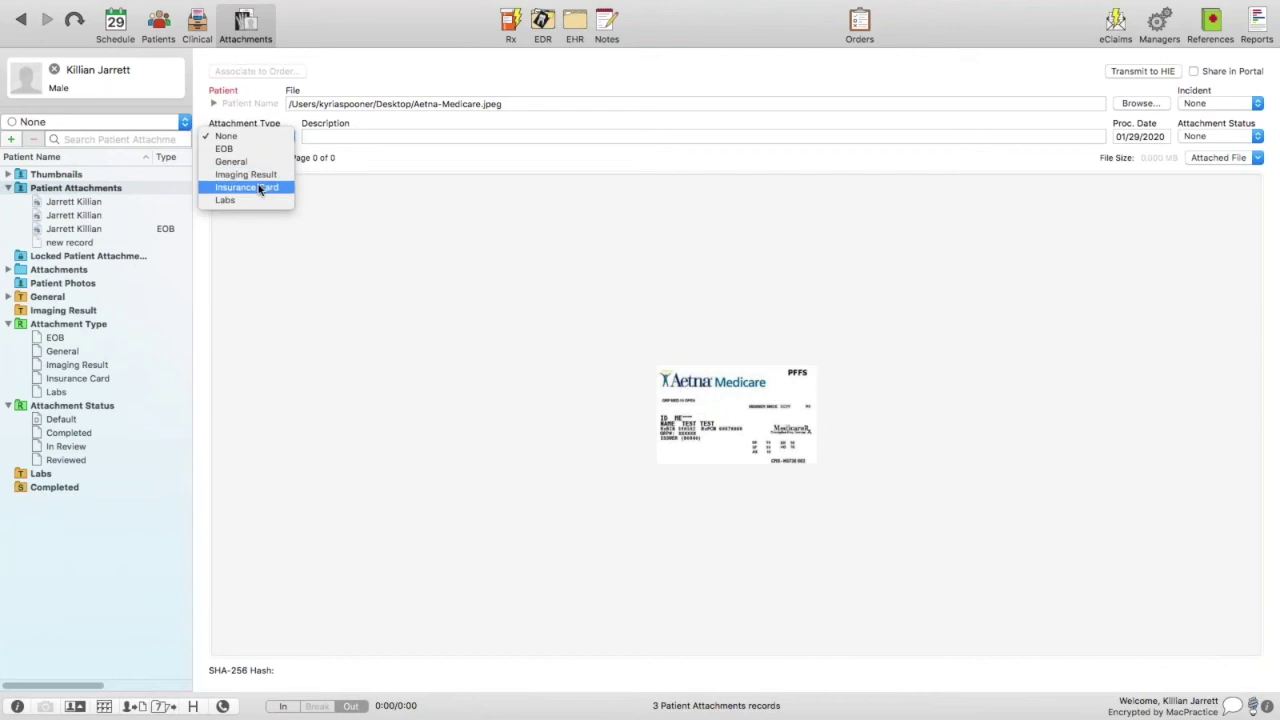
click(260, 188)
click(355, 135)
text(Insurance Card)
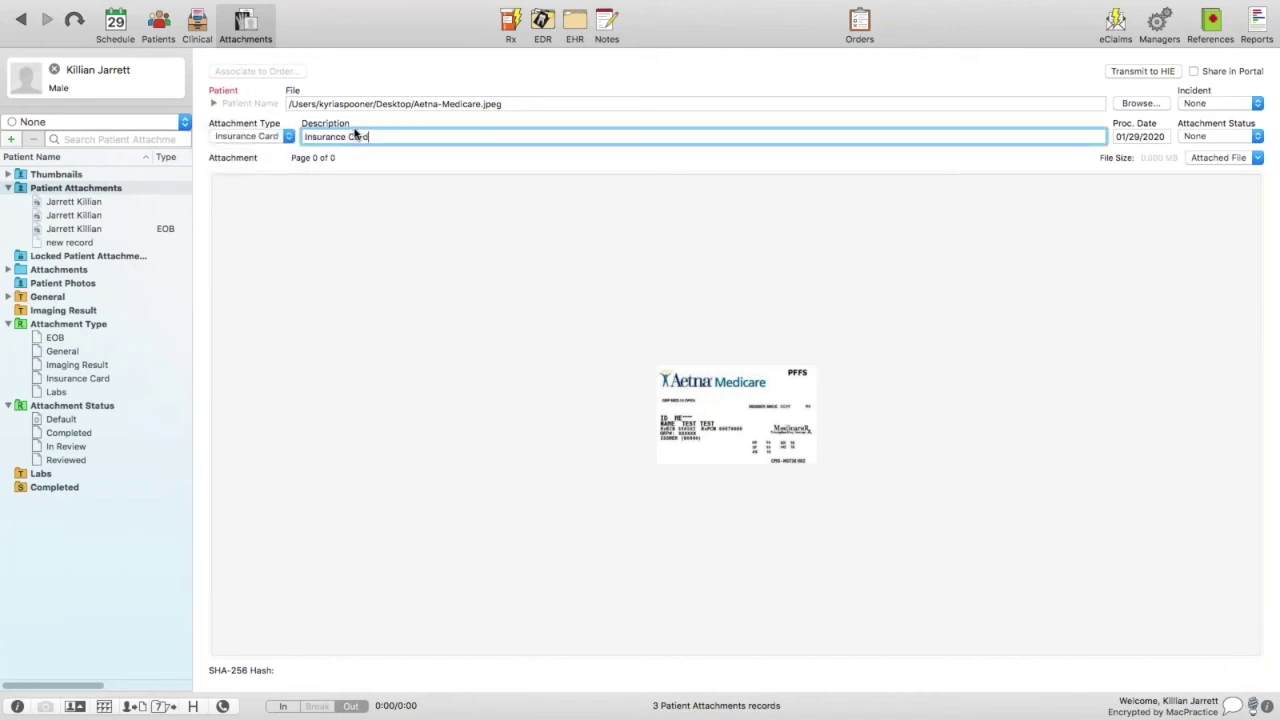
Review the procedure date and the attachment status and incident options, keep them as they are, and save the insurance card attachment
click(1136, 138)
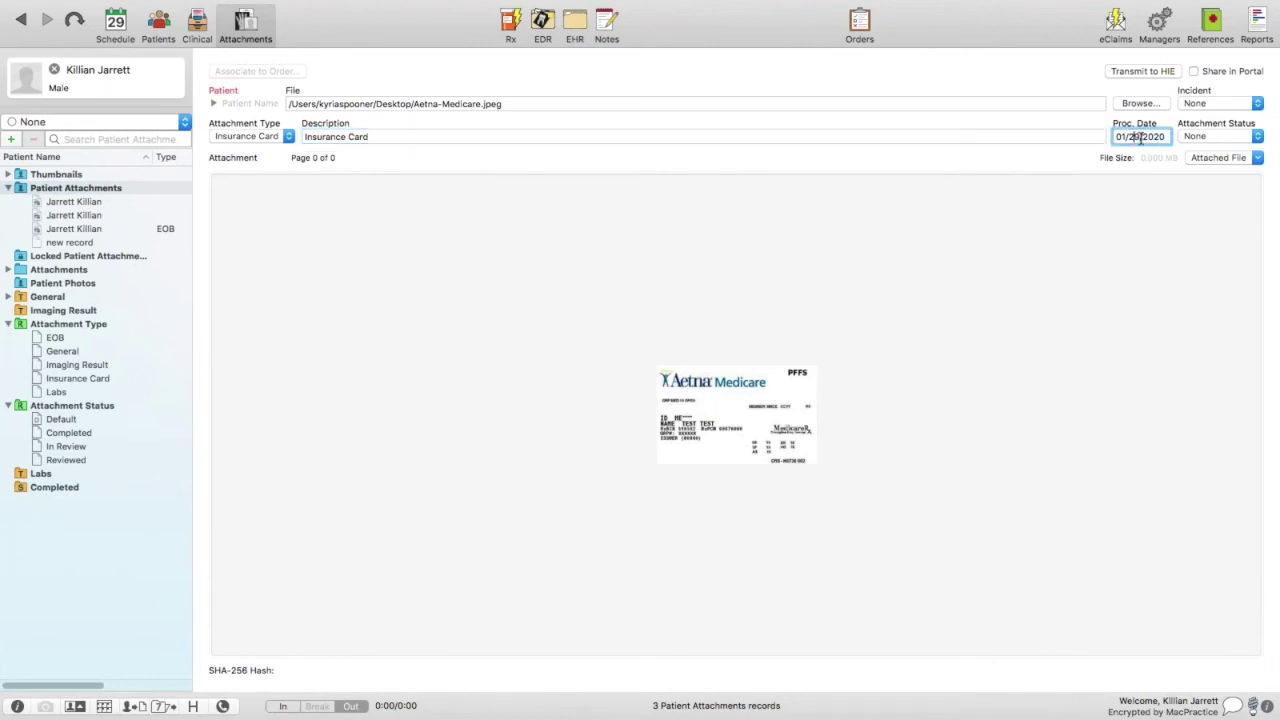
click(1228, 140)
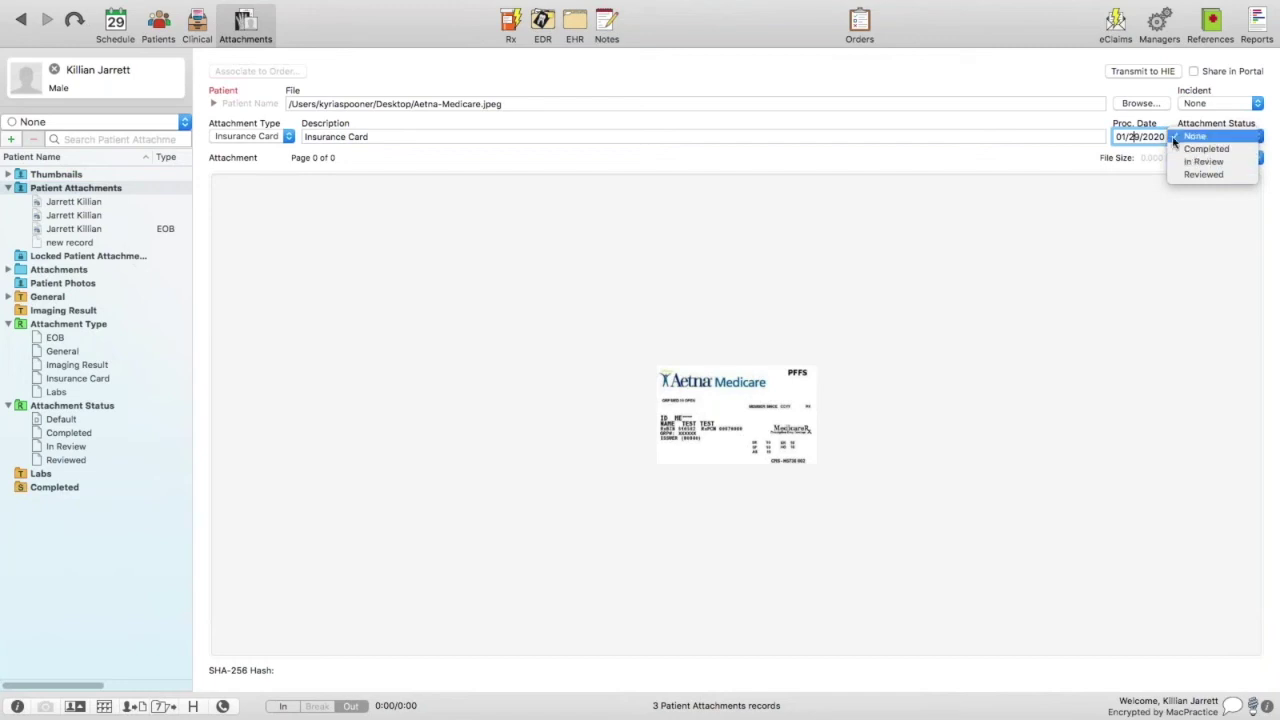
click(1084, 162)
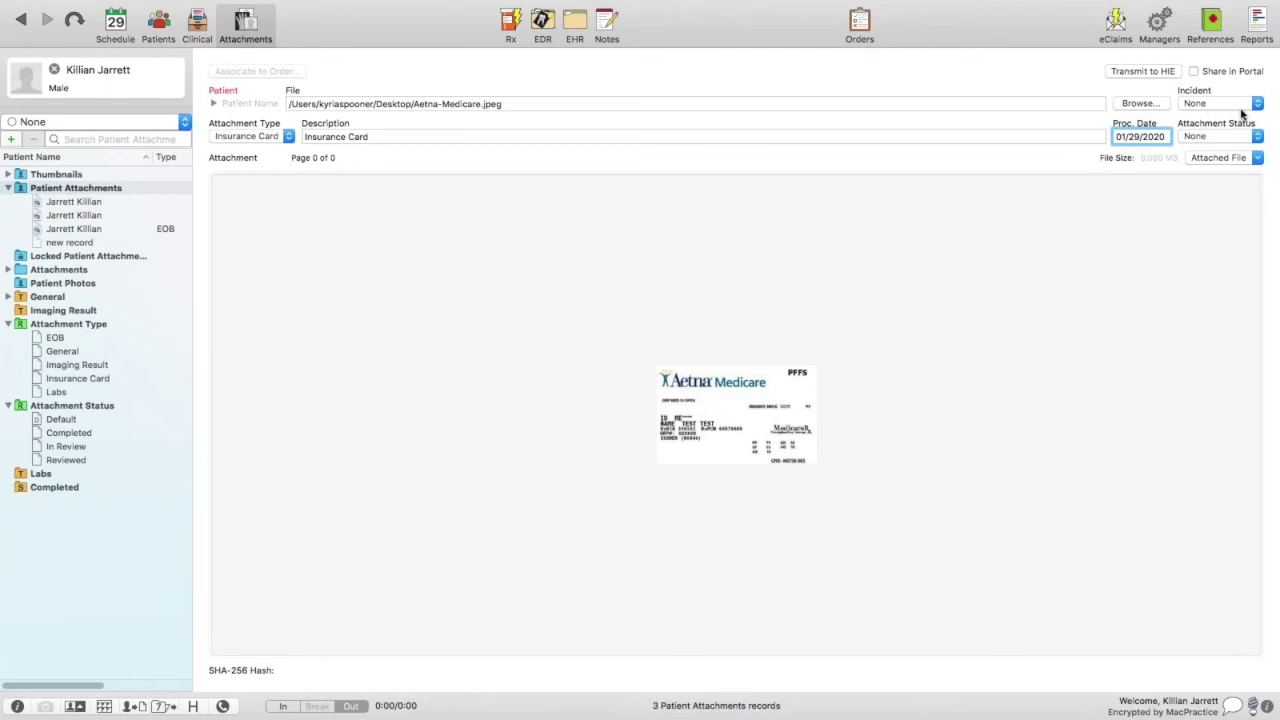
click(1240, 105)
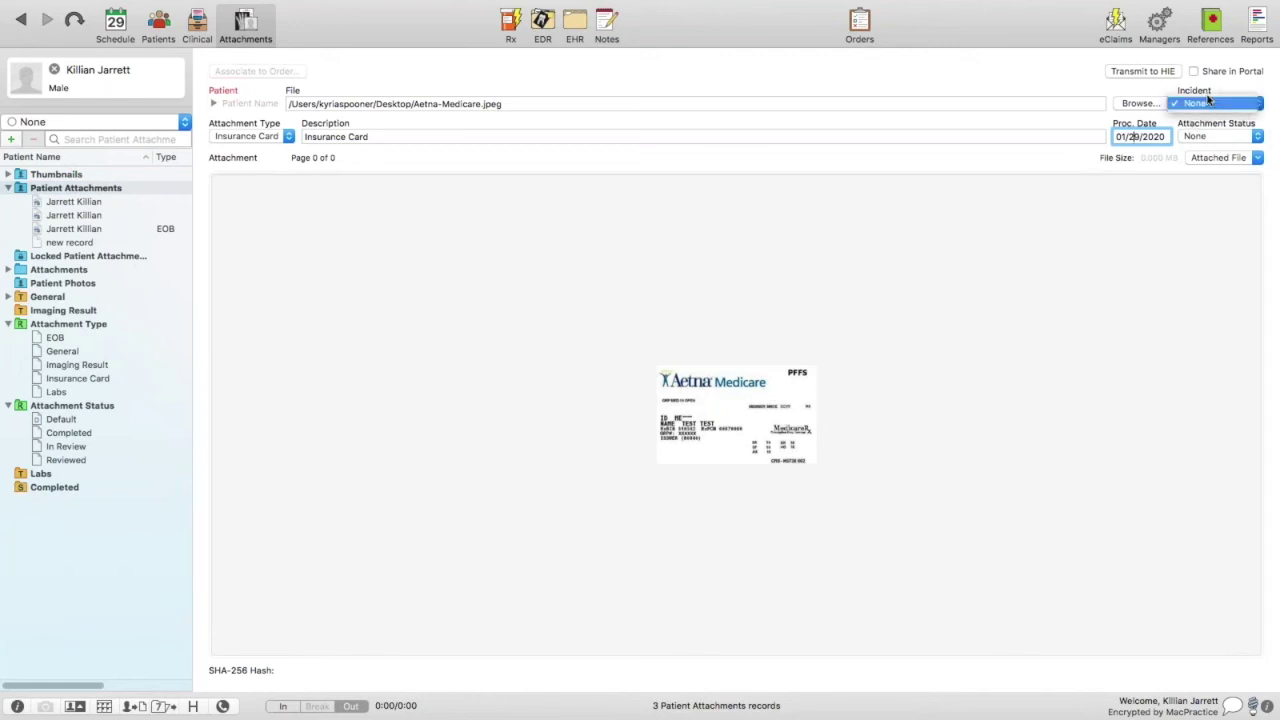
click(1217, 91)
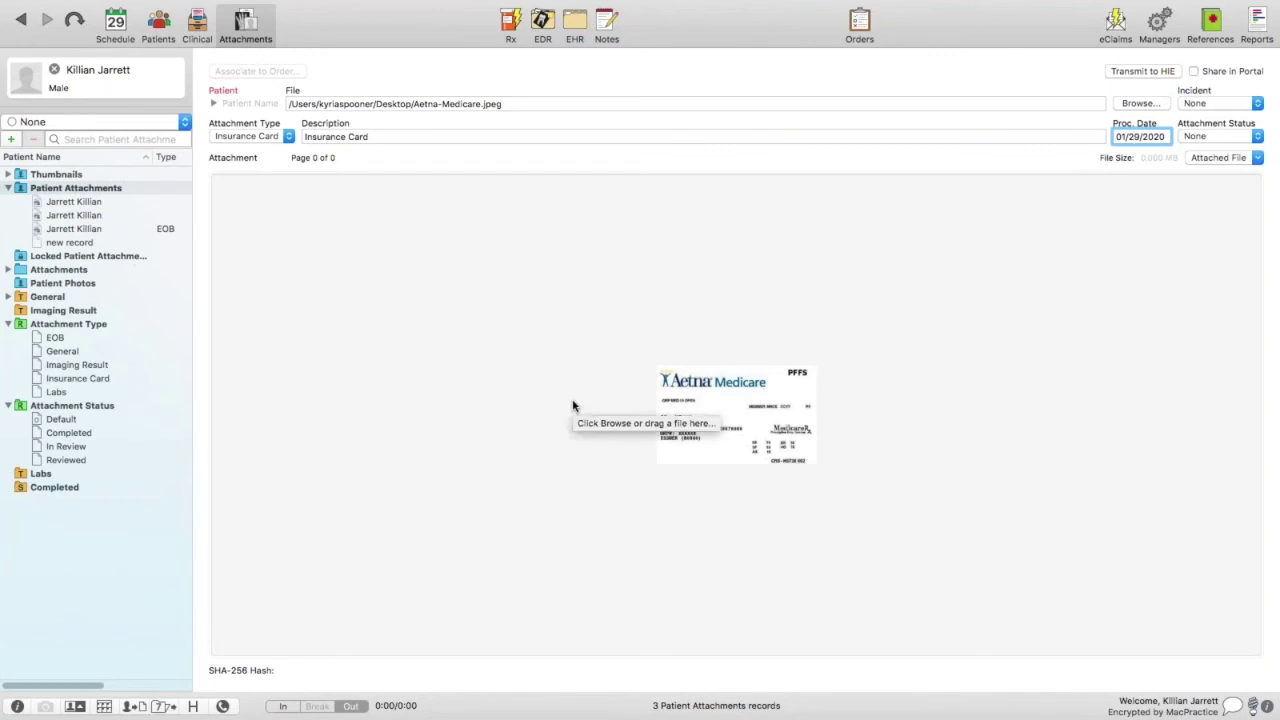
key(super+s)
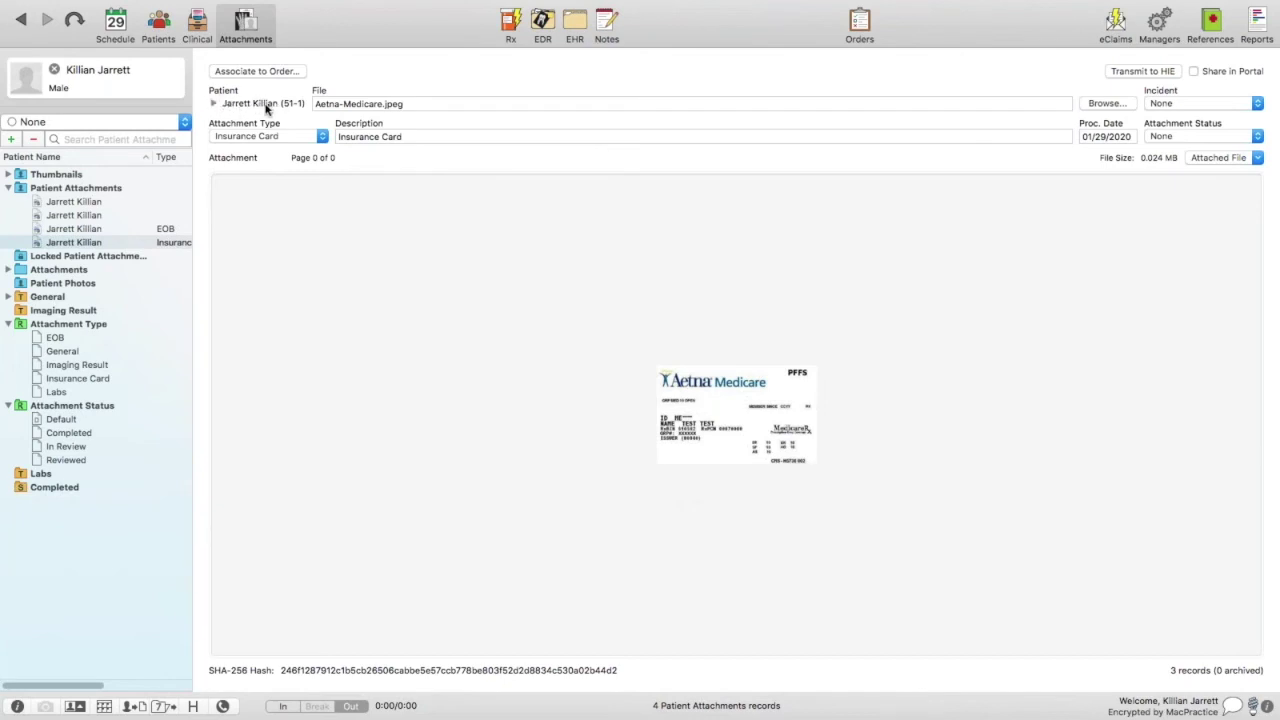
Reassign the insurance card attachment to the patient Abraham Lincoln
click(213, 106)
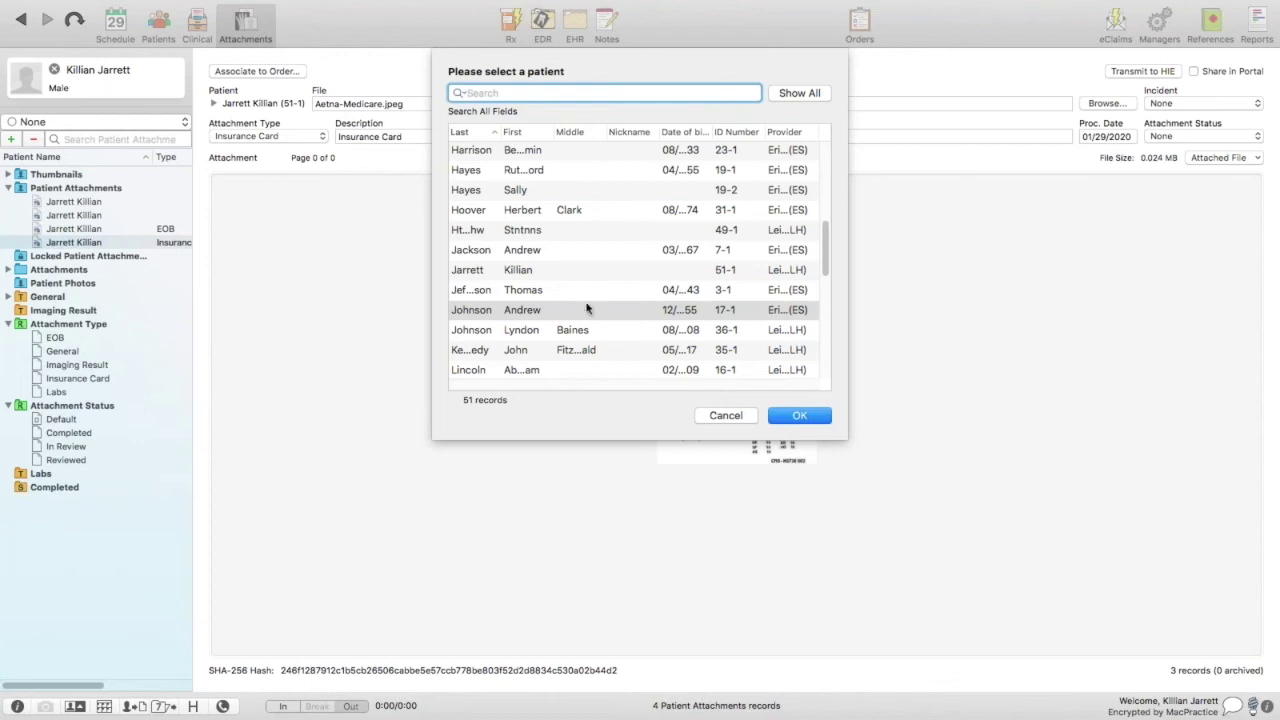
scroll(576, 300, down, 2)
scroll(576, 300, down, 2)
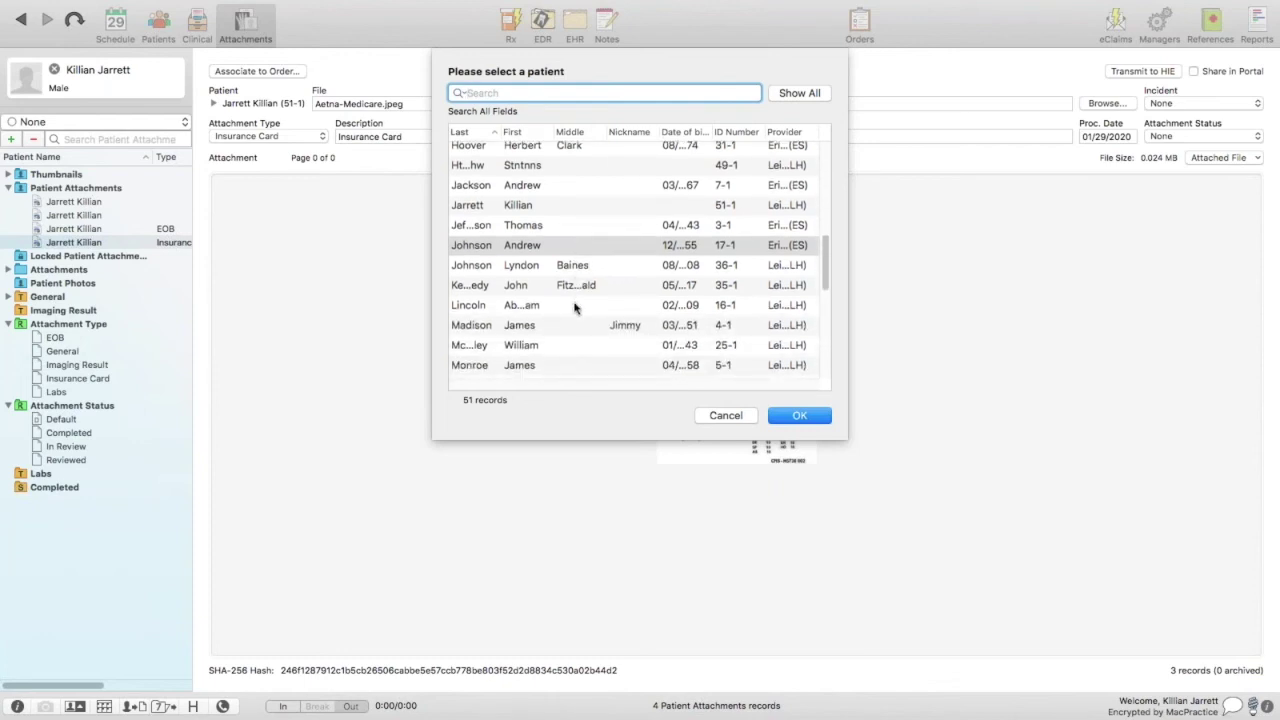
click(574, 305)
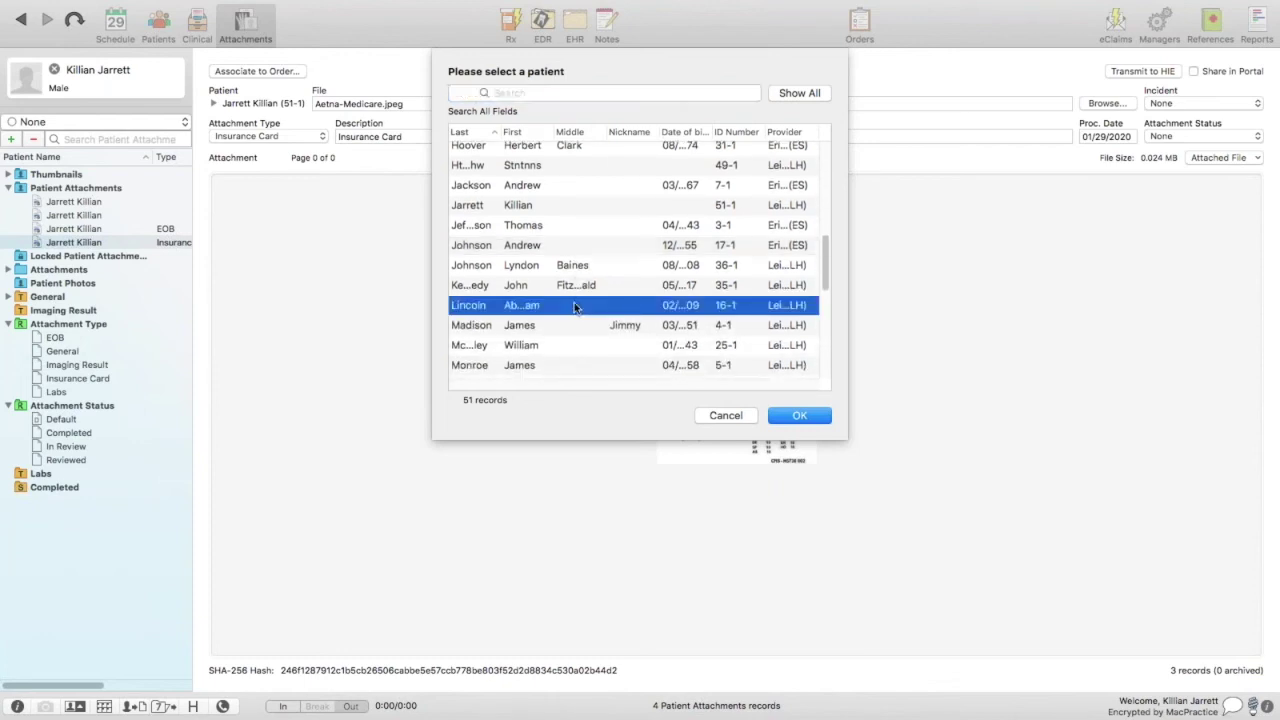
click(797, 416)
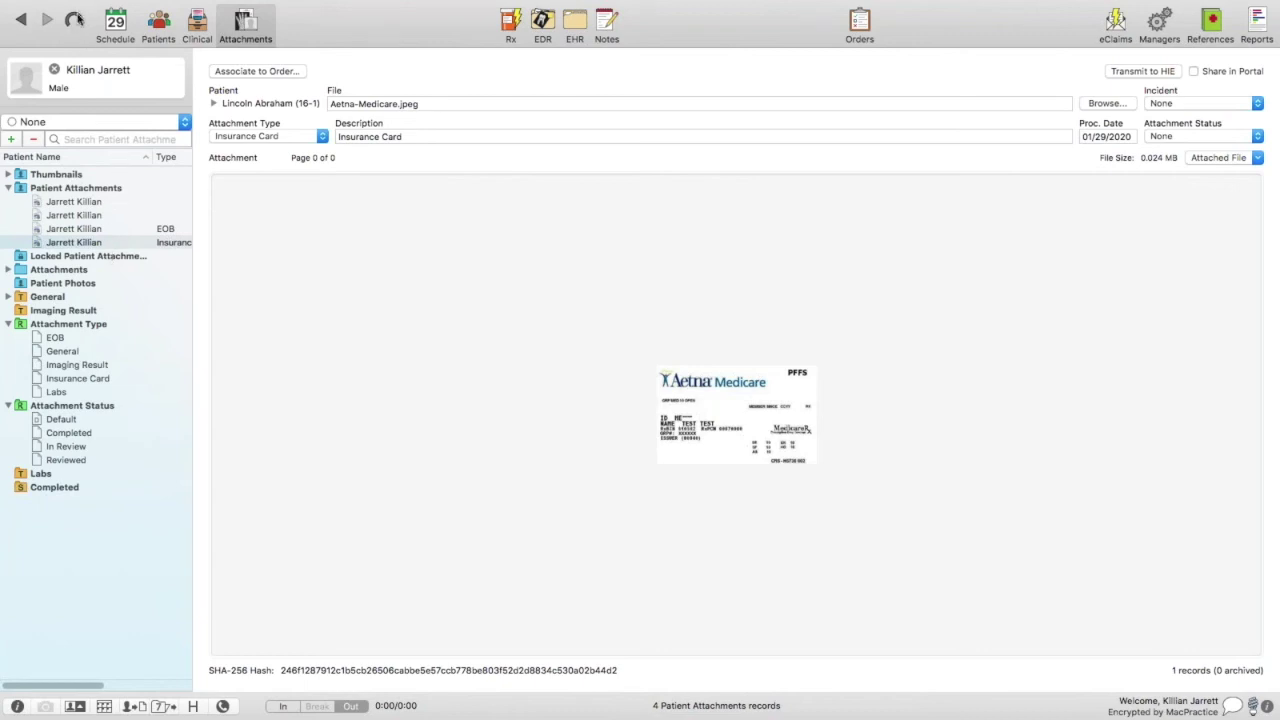
Reload the attachment records, saving the insurance card's reassignment, and clear the patient selection to list all patients' attachments
click(75, 21)
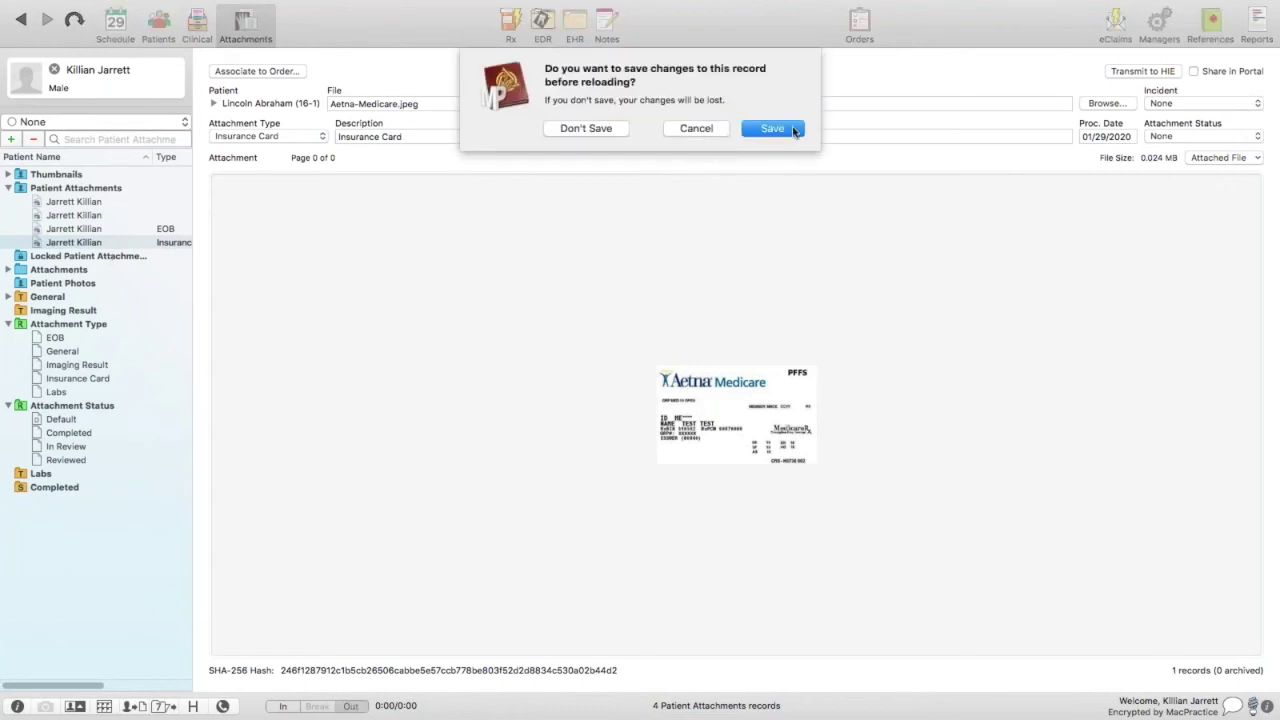
click(790, 130)
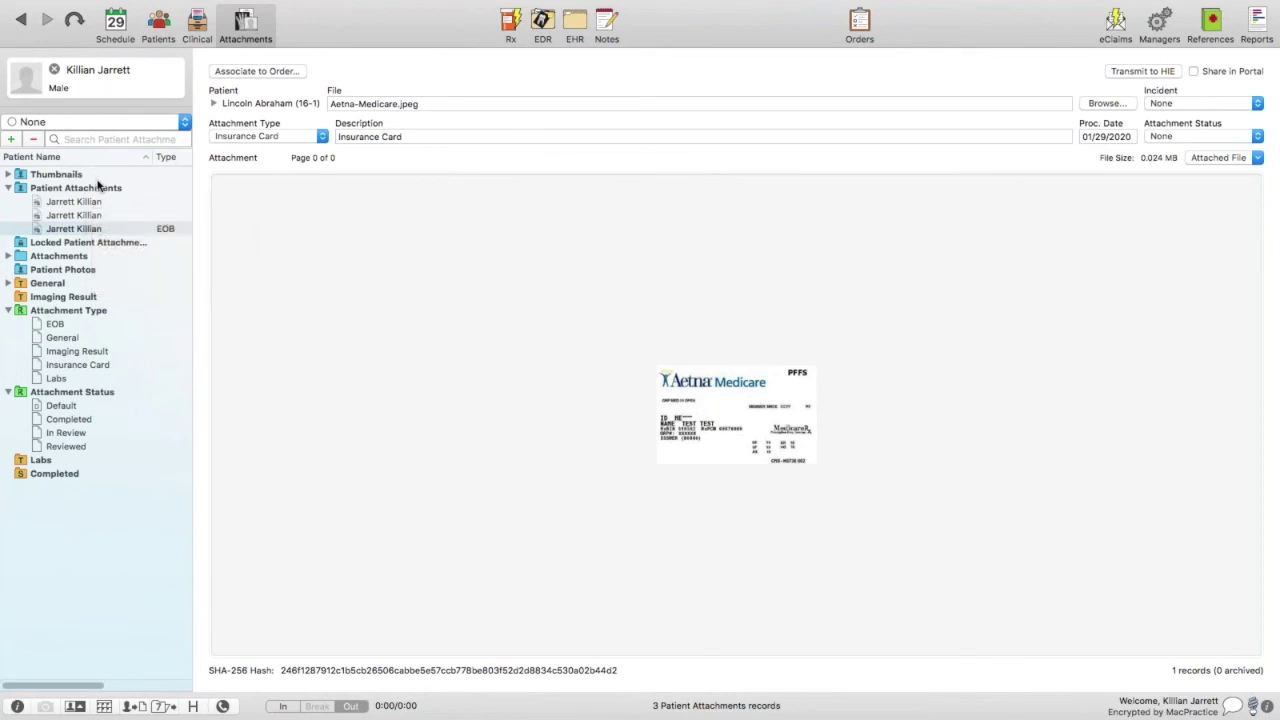
click(53, 71)
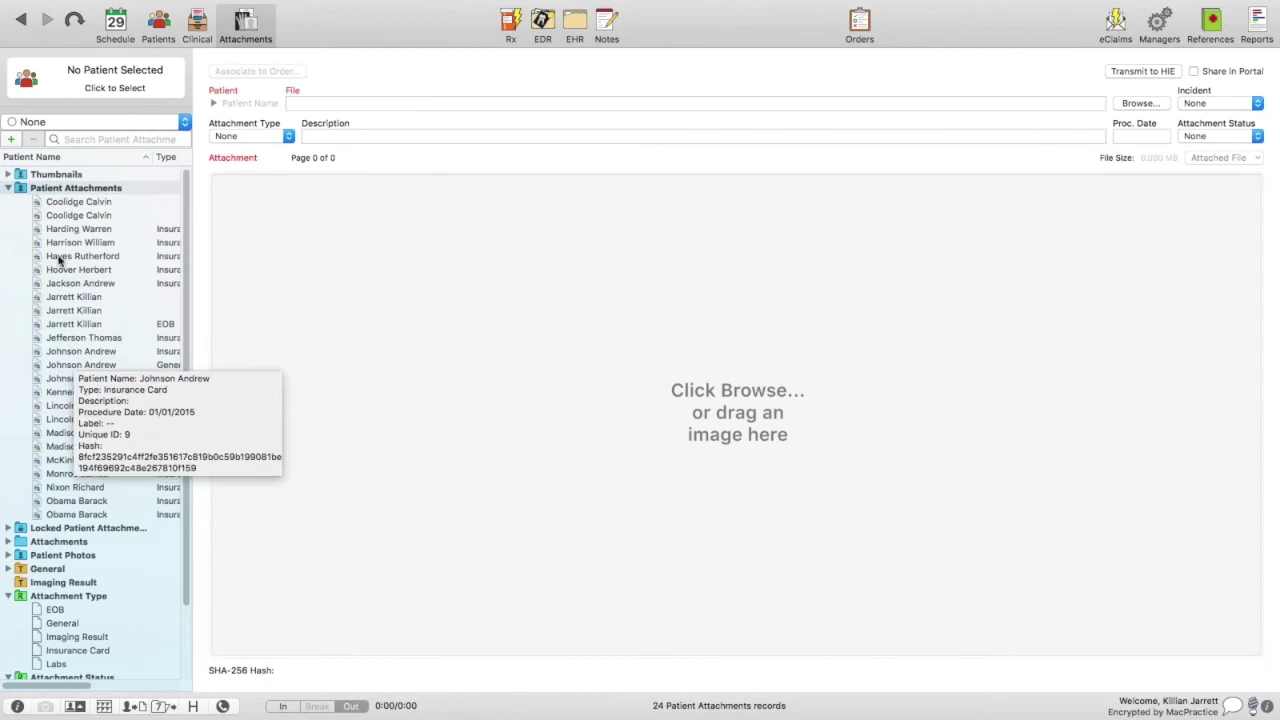
Expand the general Attachments node and view its Default record, including the option to associate it with a patient
click(50, 541)
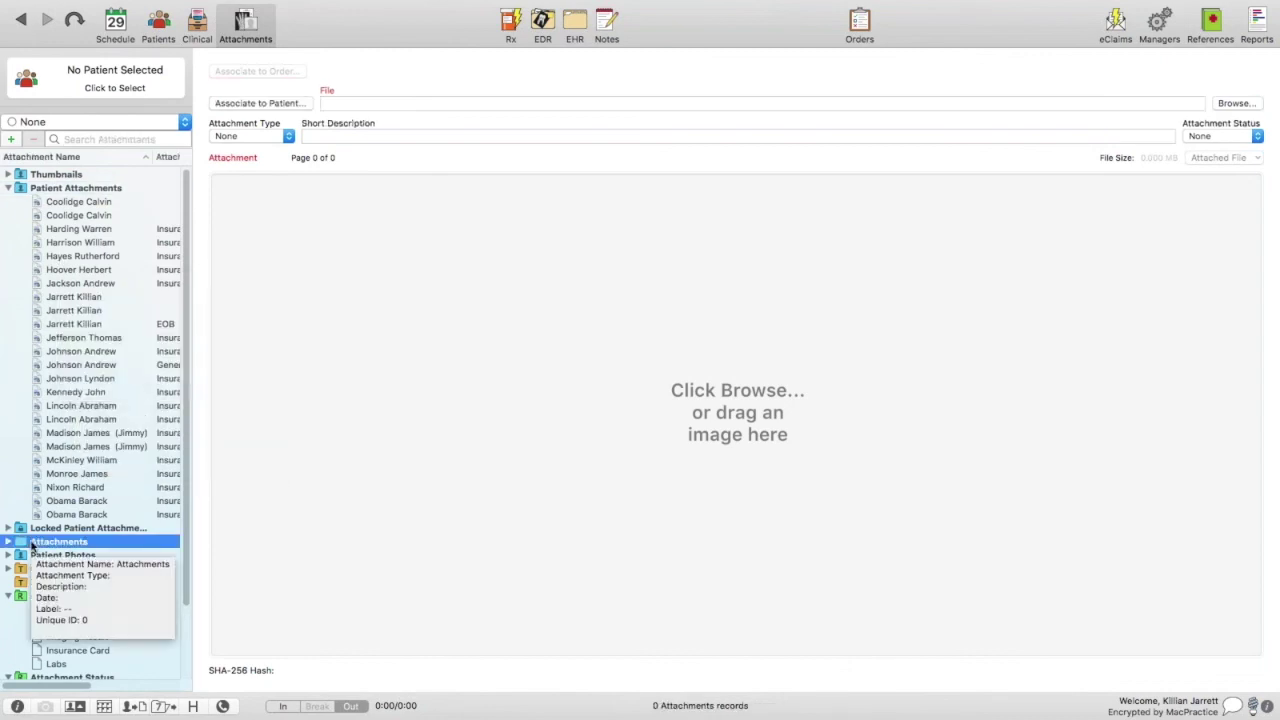
scroll(32, 545, down, 4)
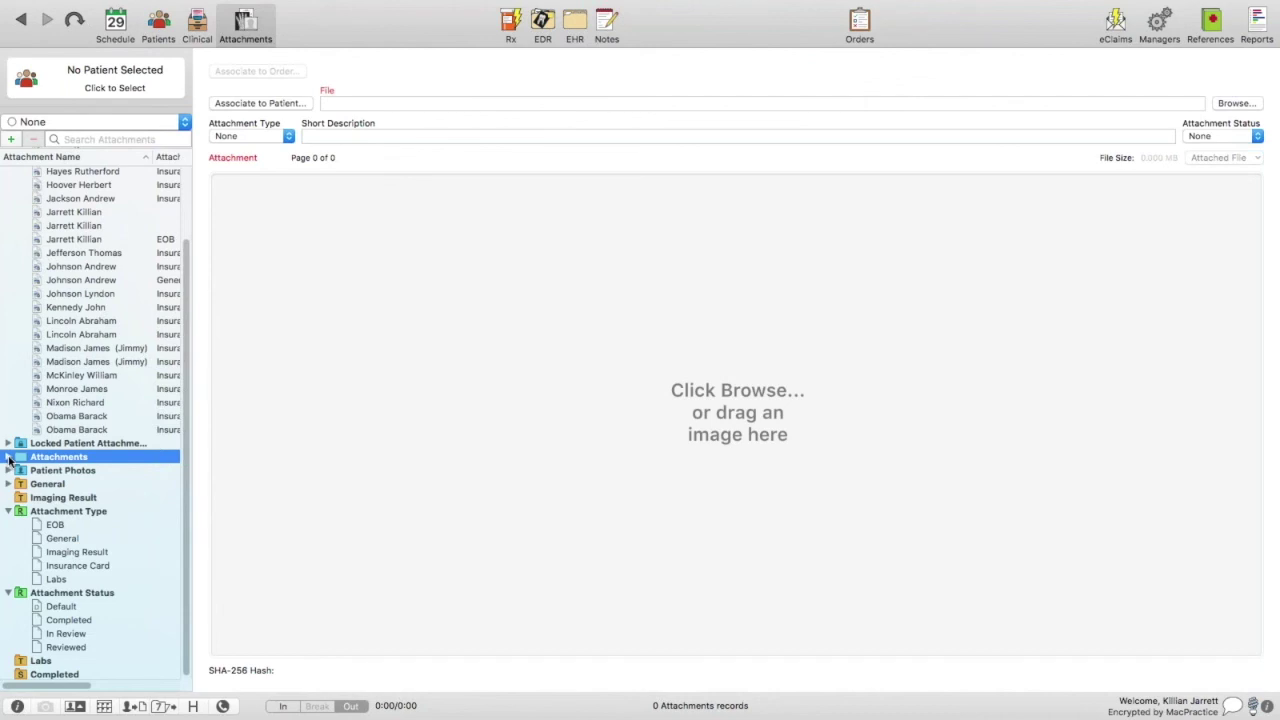
click(8, 457)
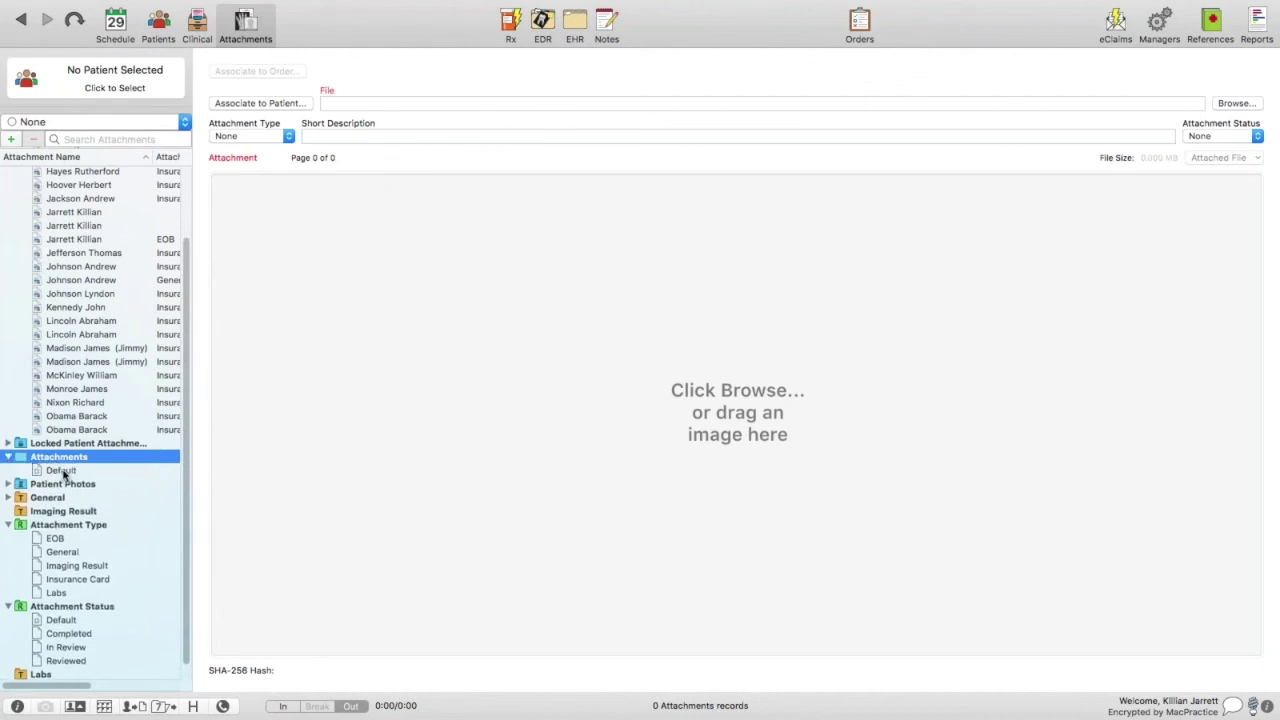
click(63, 472)
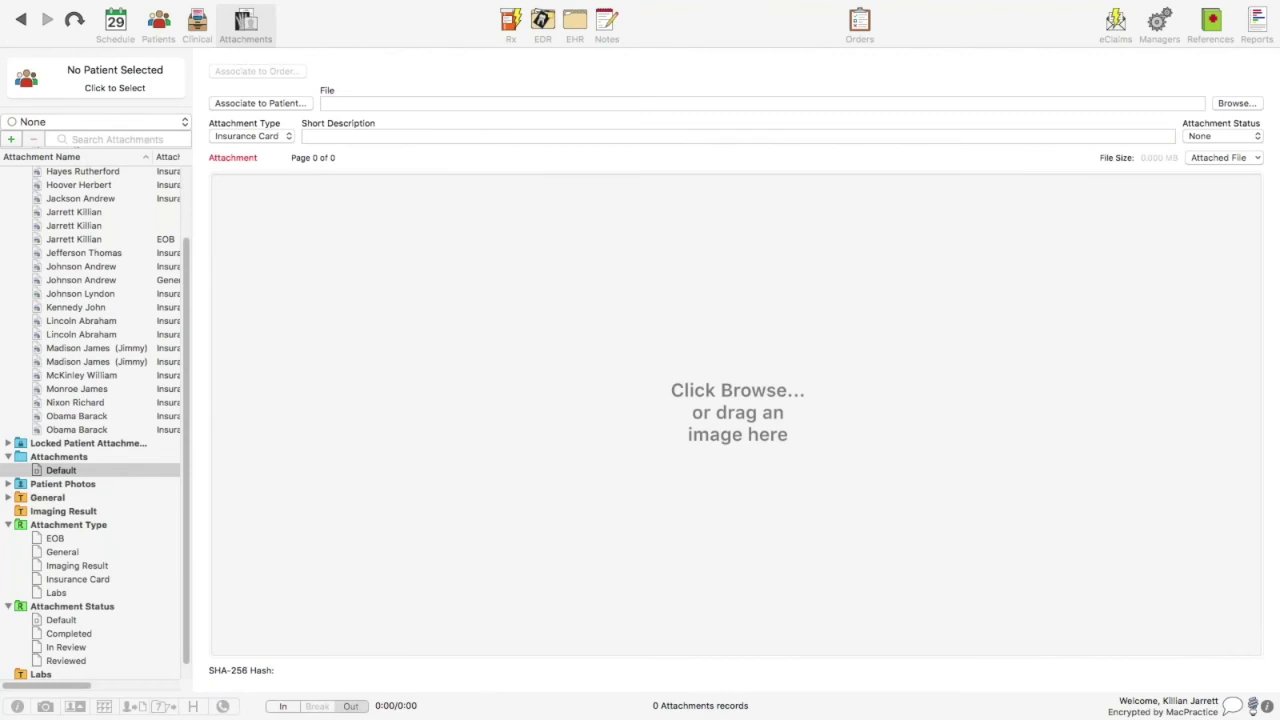
click(381, 35)
Collapse the Patient Attachments and Attachments nodes in the record list
scroll(114, 366, up, 3)
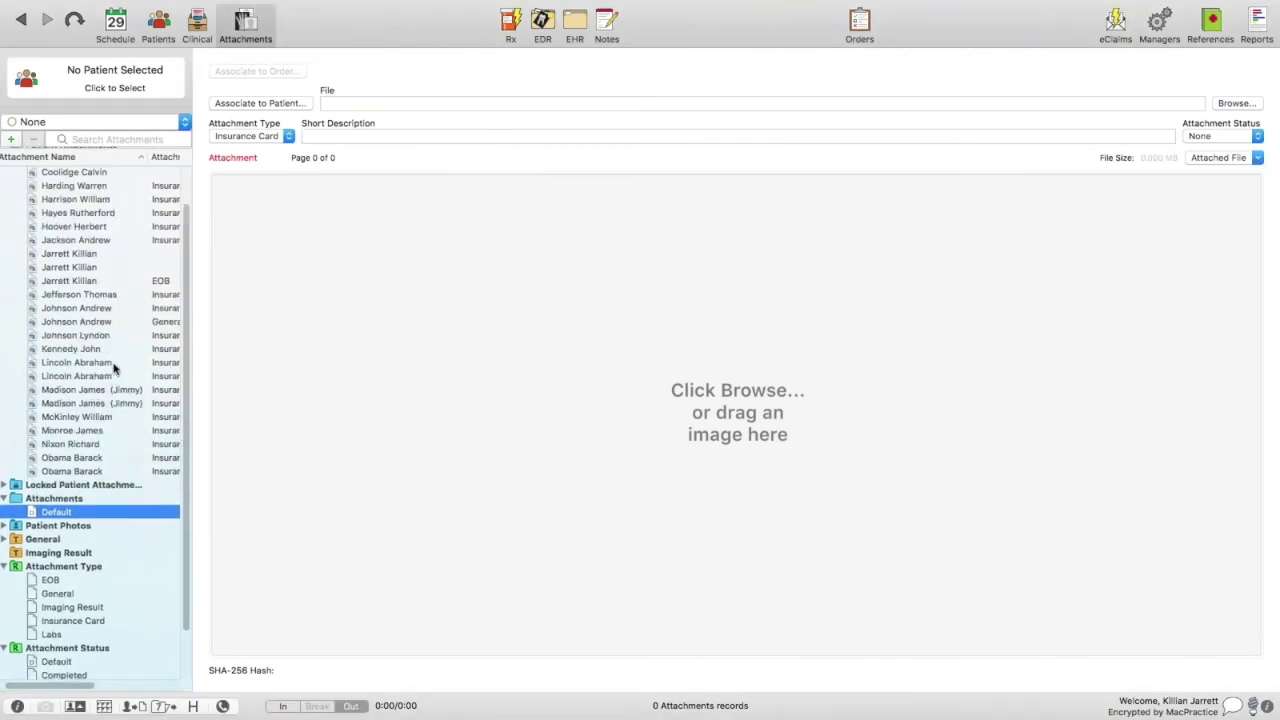
scroll(114, 368, up, 3)
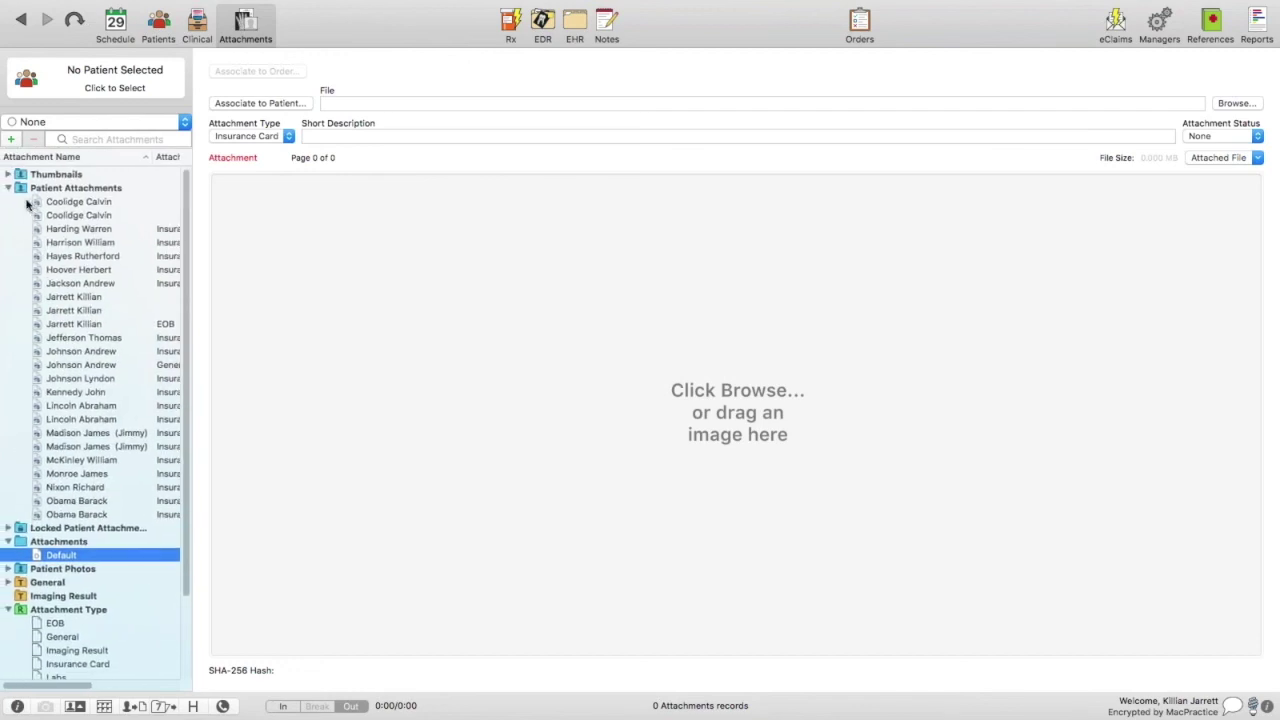
double_click(27, 189)
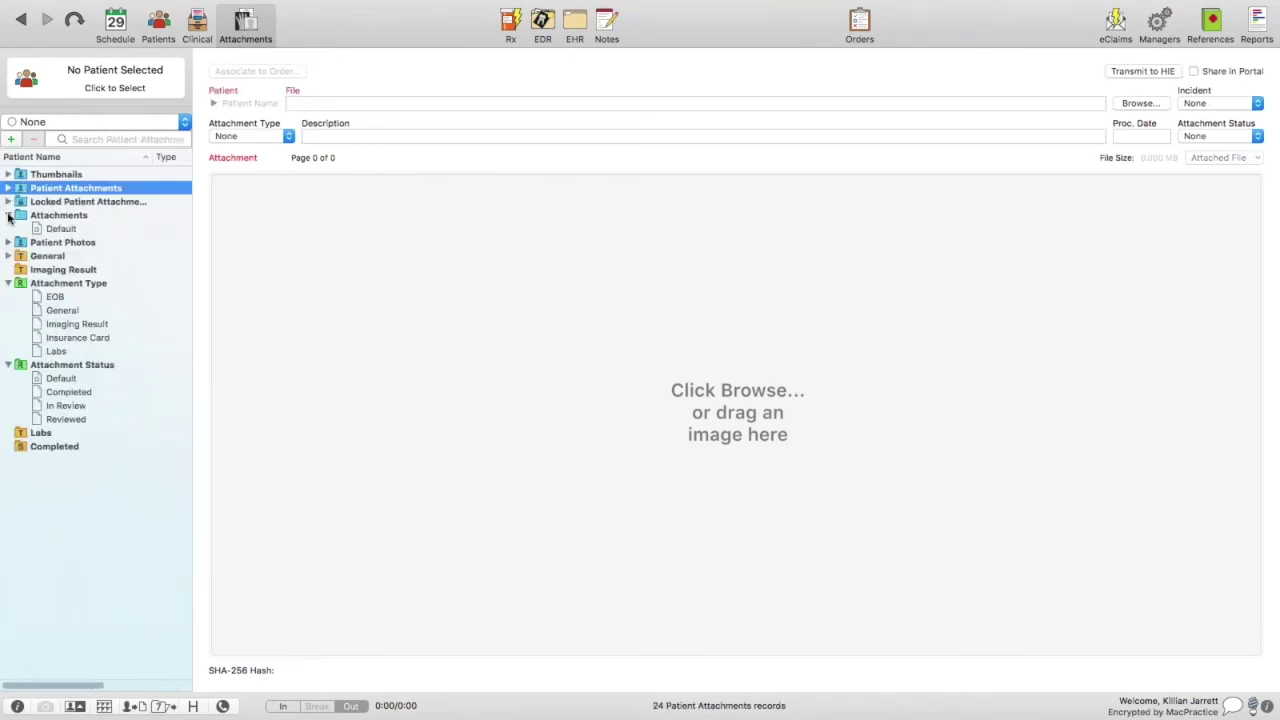
double_click(9, 216)
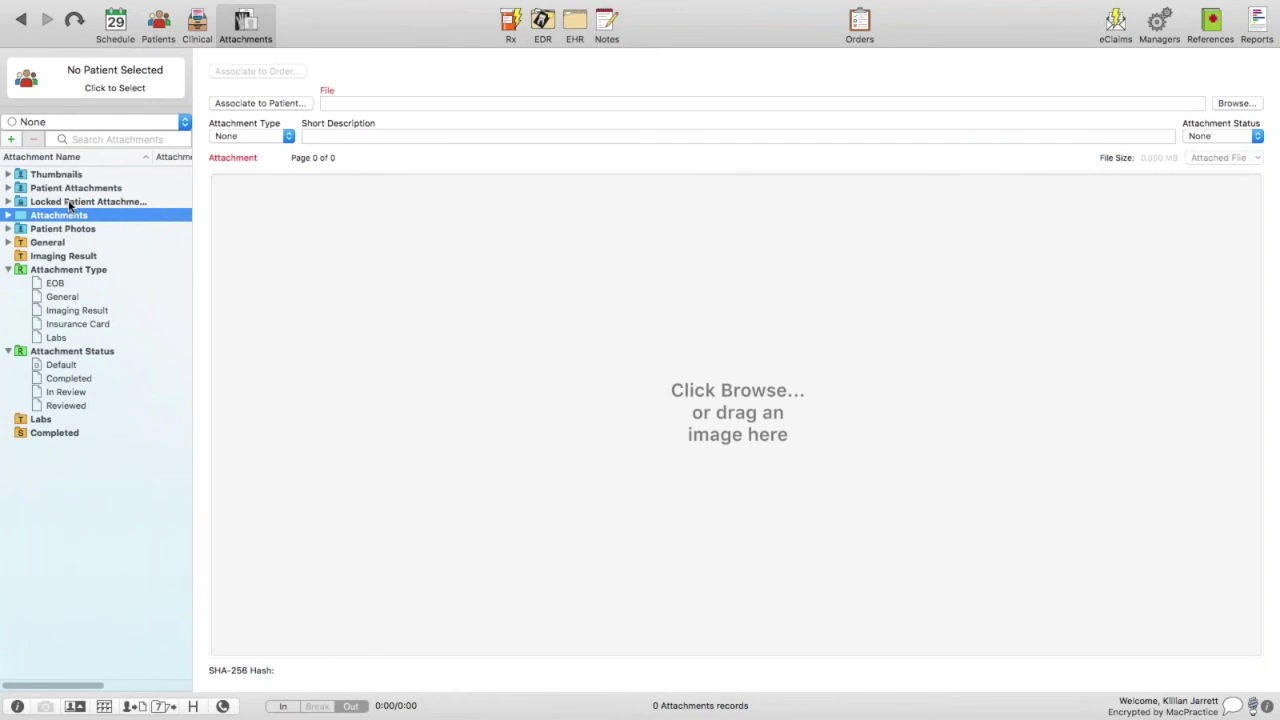
Search for the patient by first name and select their record so only that patient's attachments are listed
click(117, 91)
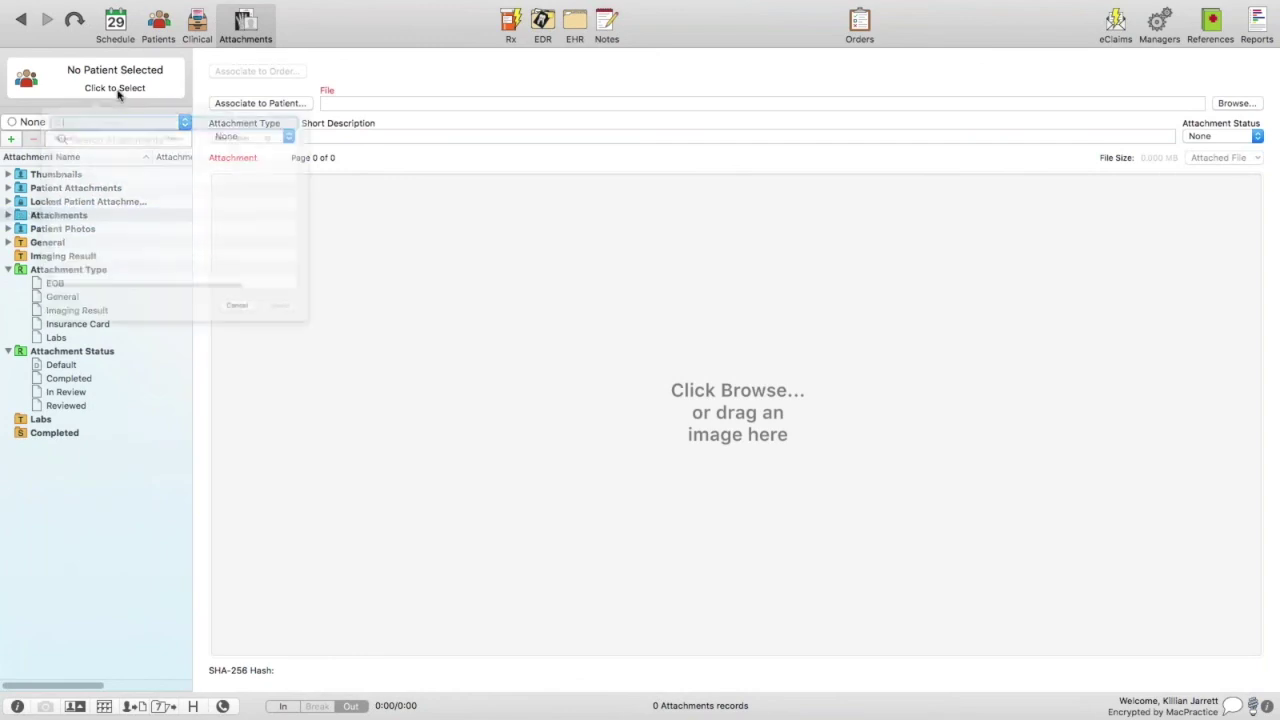
text(kill)
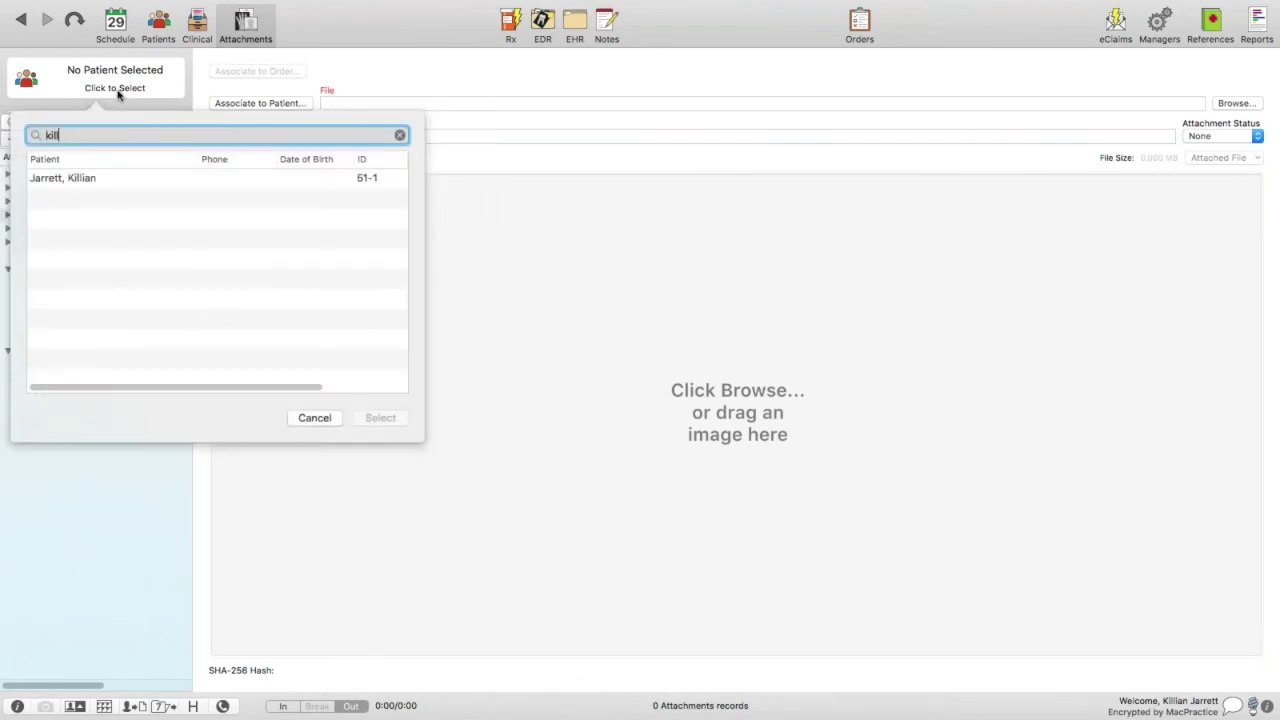
click(106, 180)
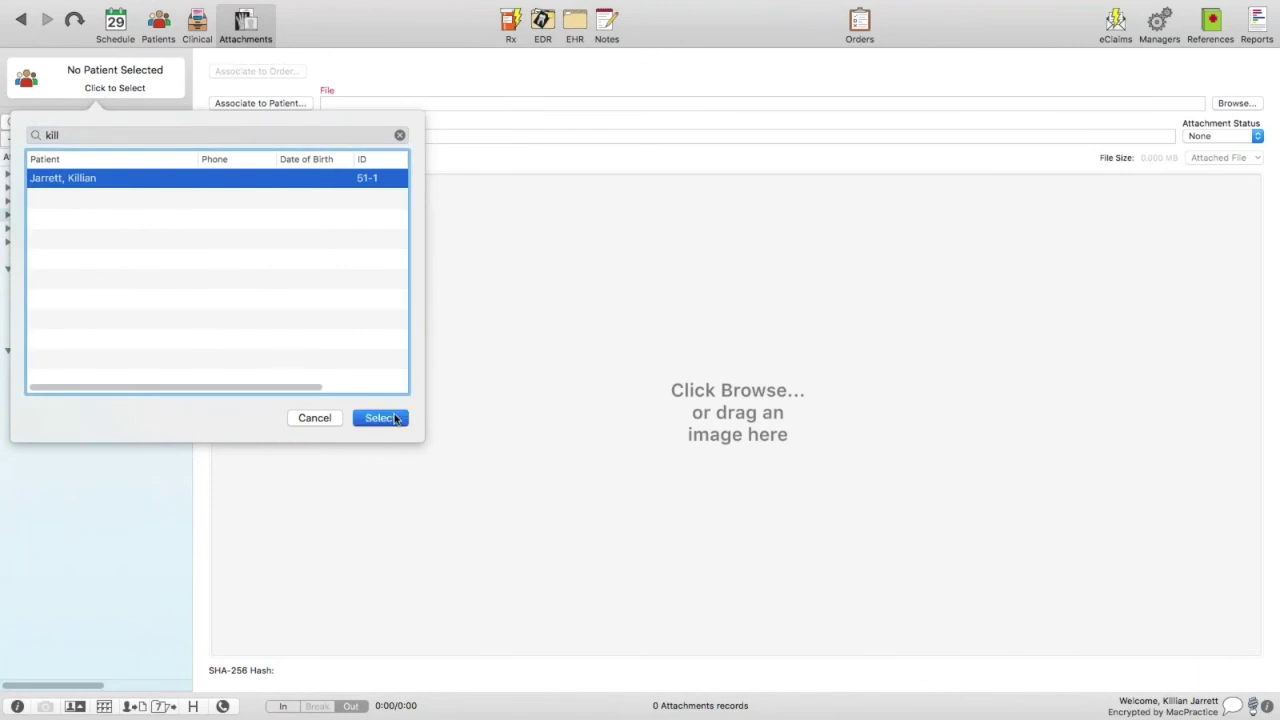
click(393, 418)
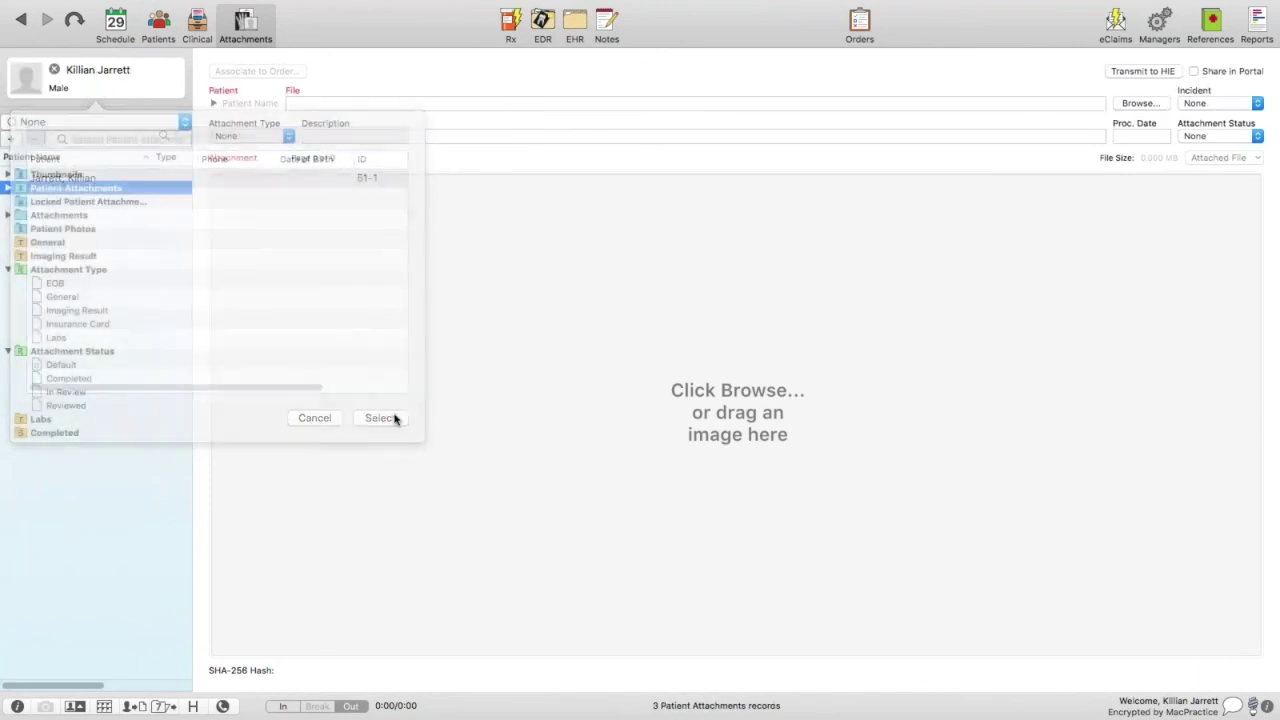
Lock the patient's EOB attachment by moving it from Patient Attachments to Locked Patient Attachments
click(9, 189)
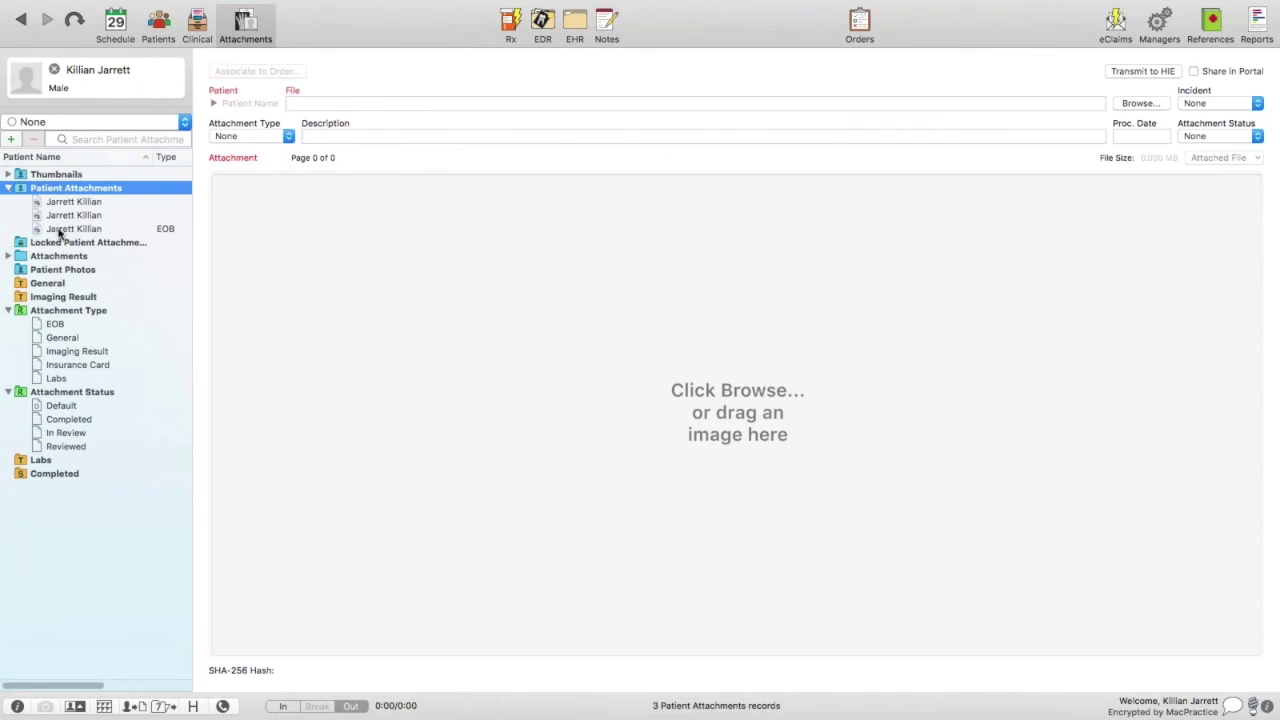
click(60, 229)
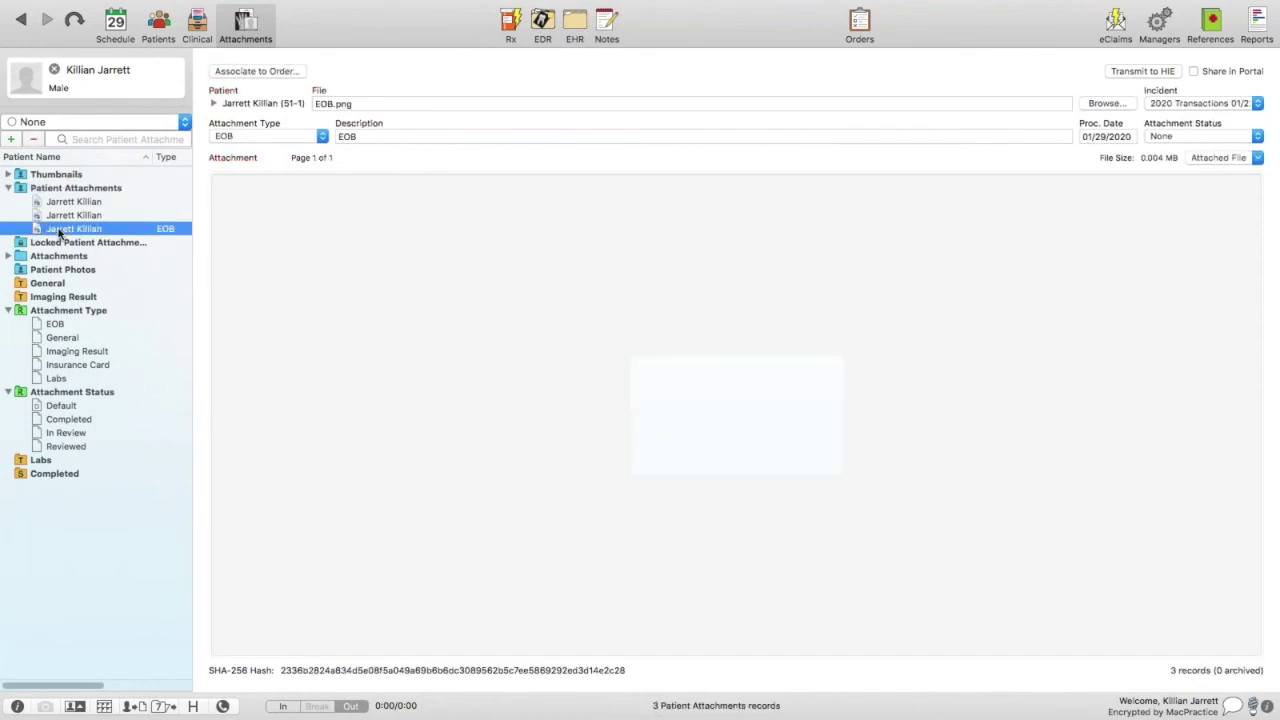
mouse_move(60, 233)
click(51, 243)
drag(51, 247, 52, 246)
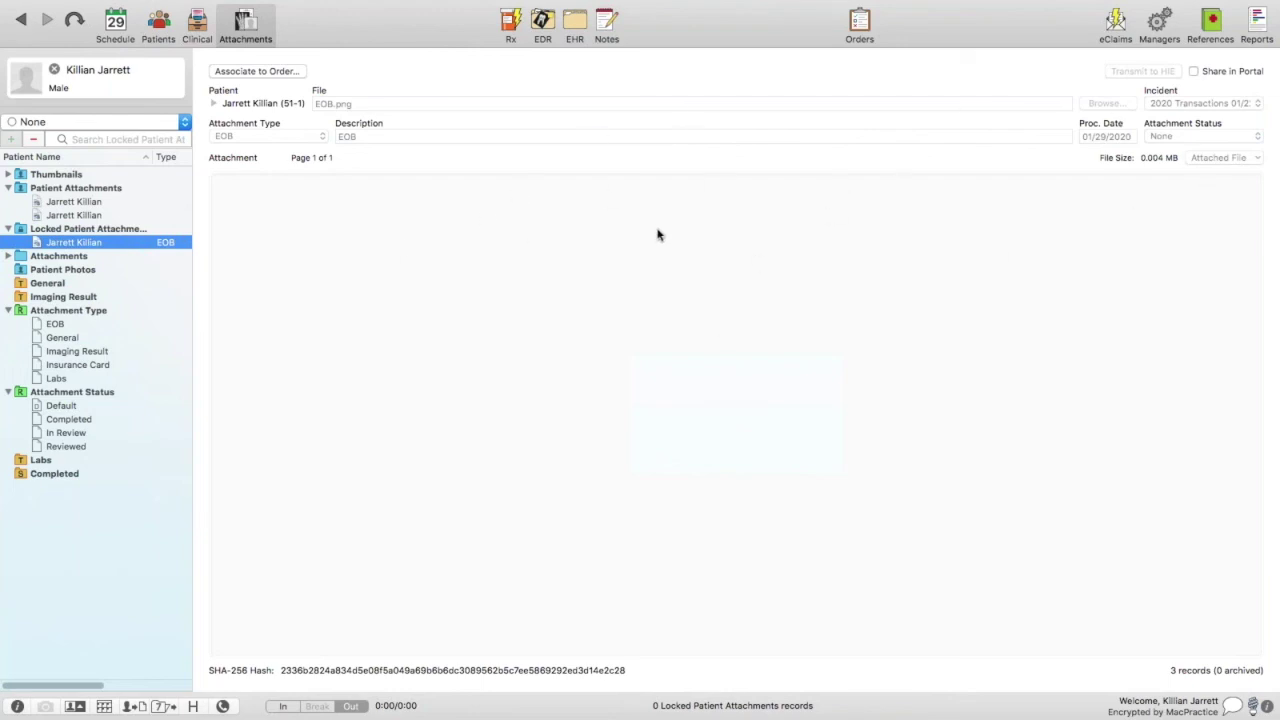
mouse_move(658, 235)
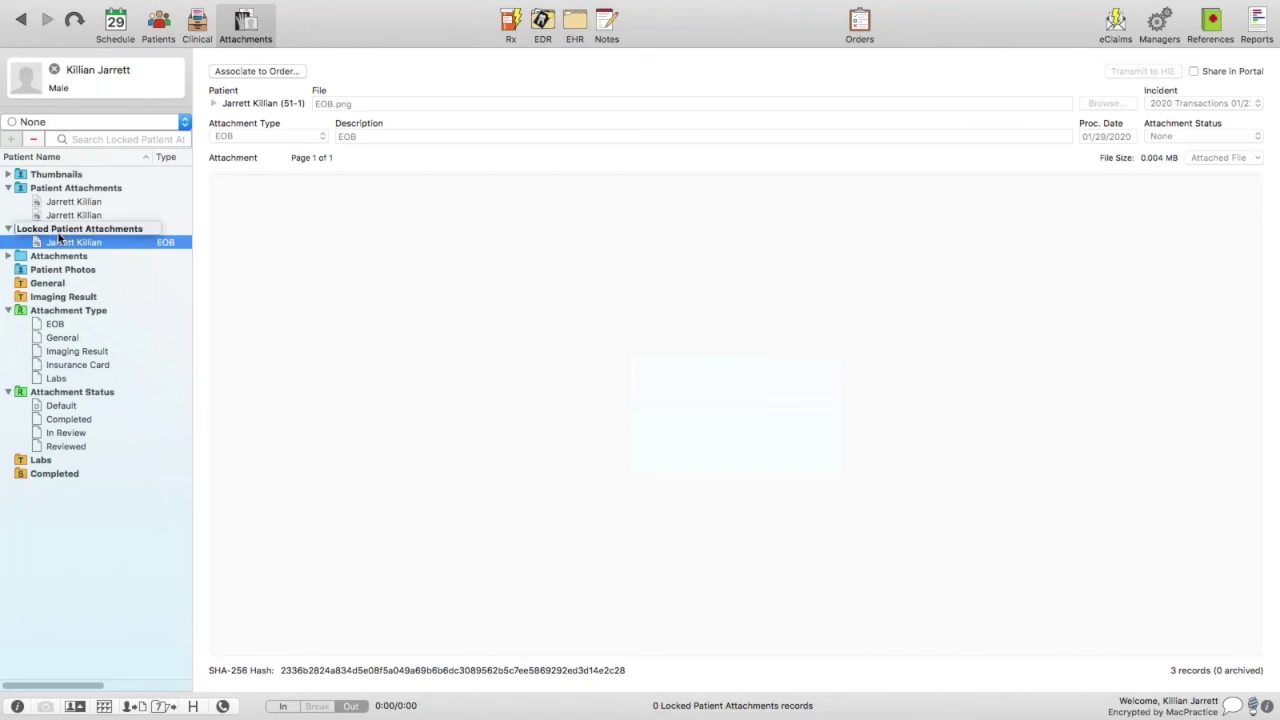
mouse_move(58, 237)
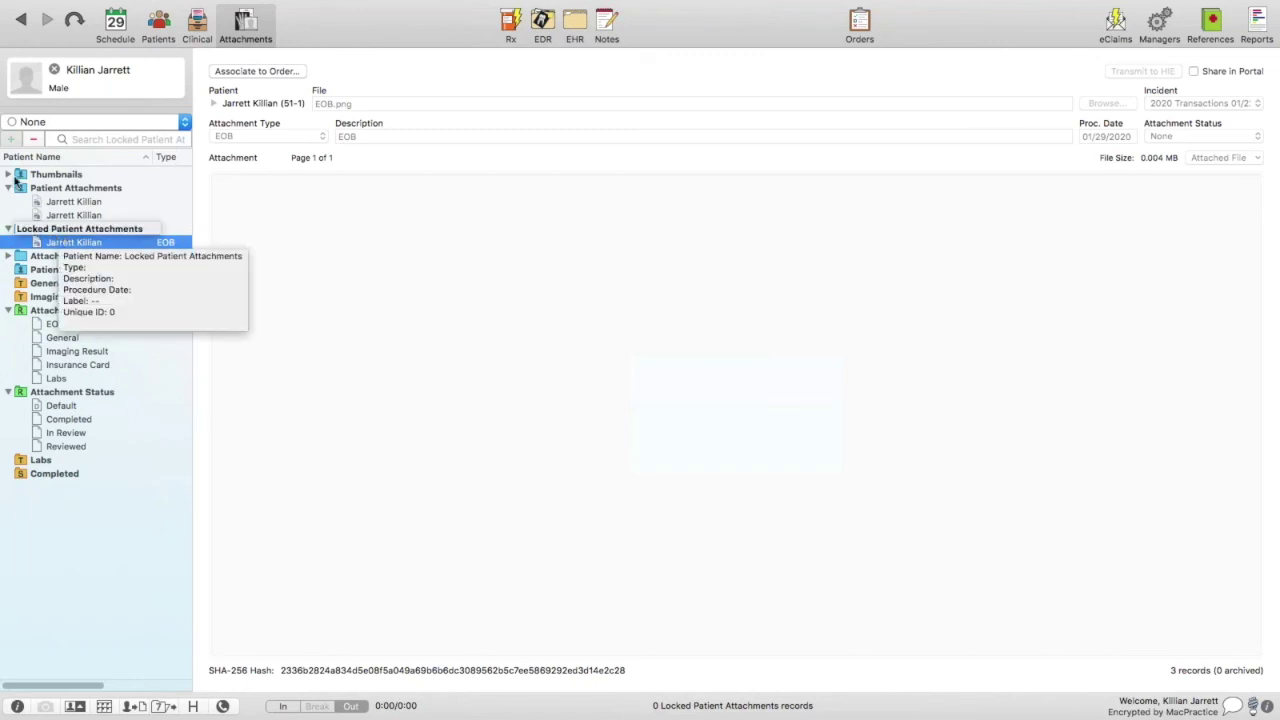
Expand the Thumbnails node and display the selected patient's attachments as thumbnail images
click(55, 176)
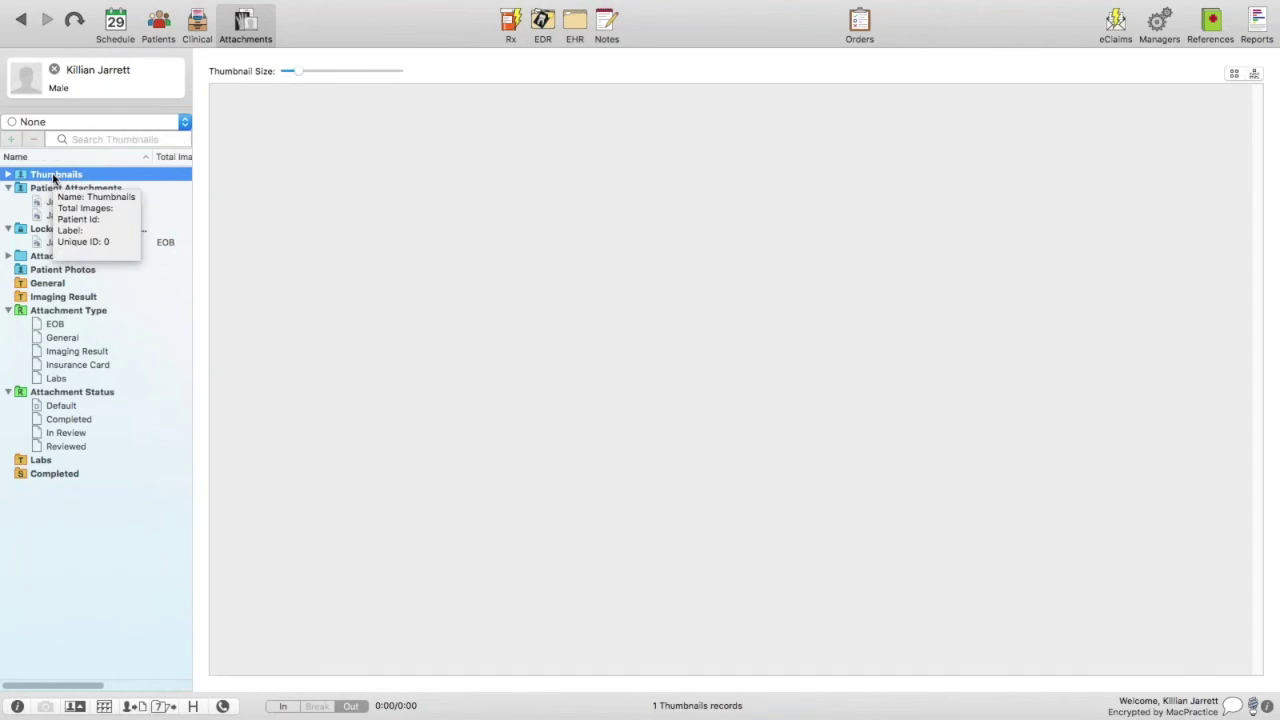
click(6, 174)
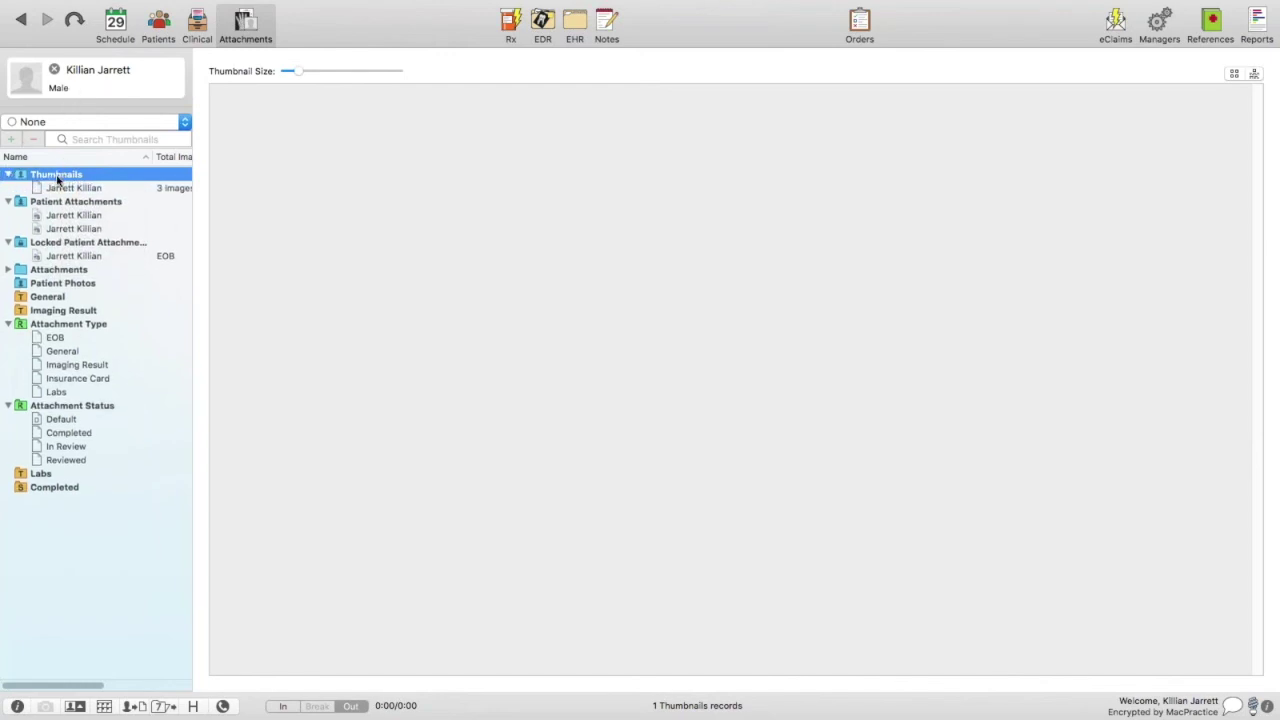
mouse_move(57, 179)
click(160, 190)
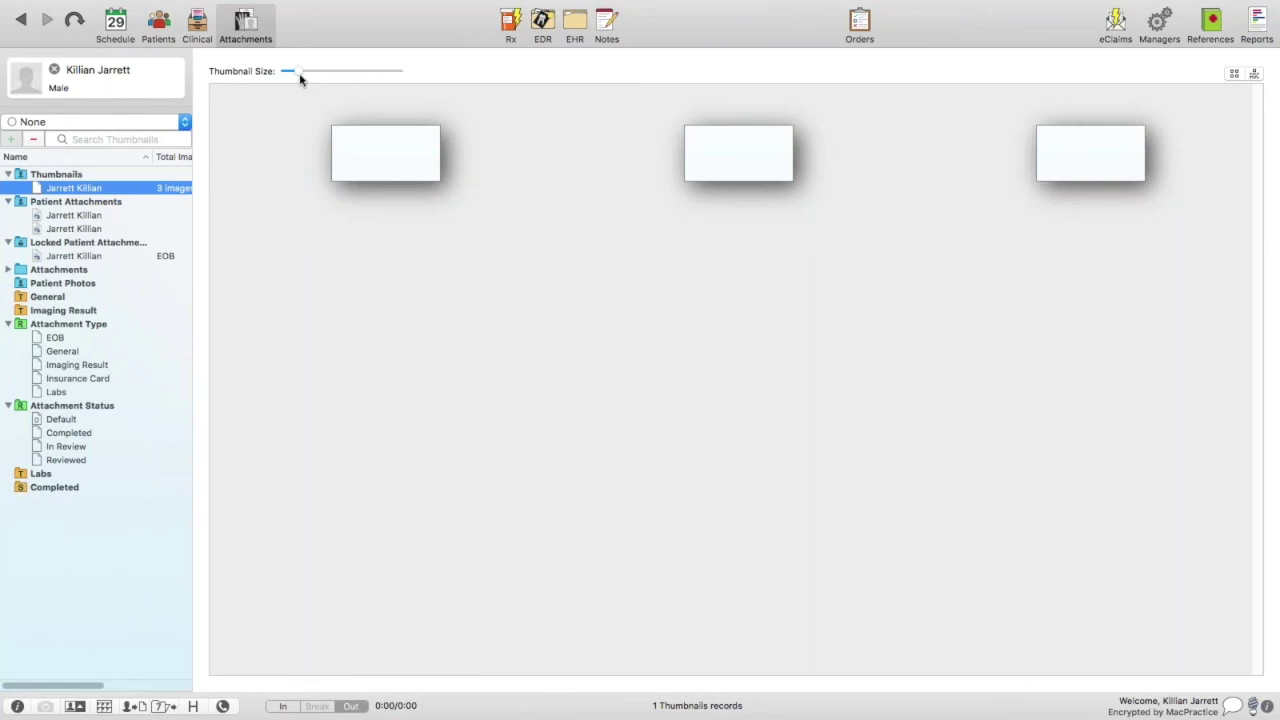
Open the first thumbnail's image in Preview, view it, and close its window to return to MacPractice
click(410, 173)
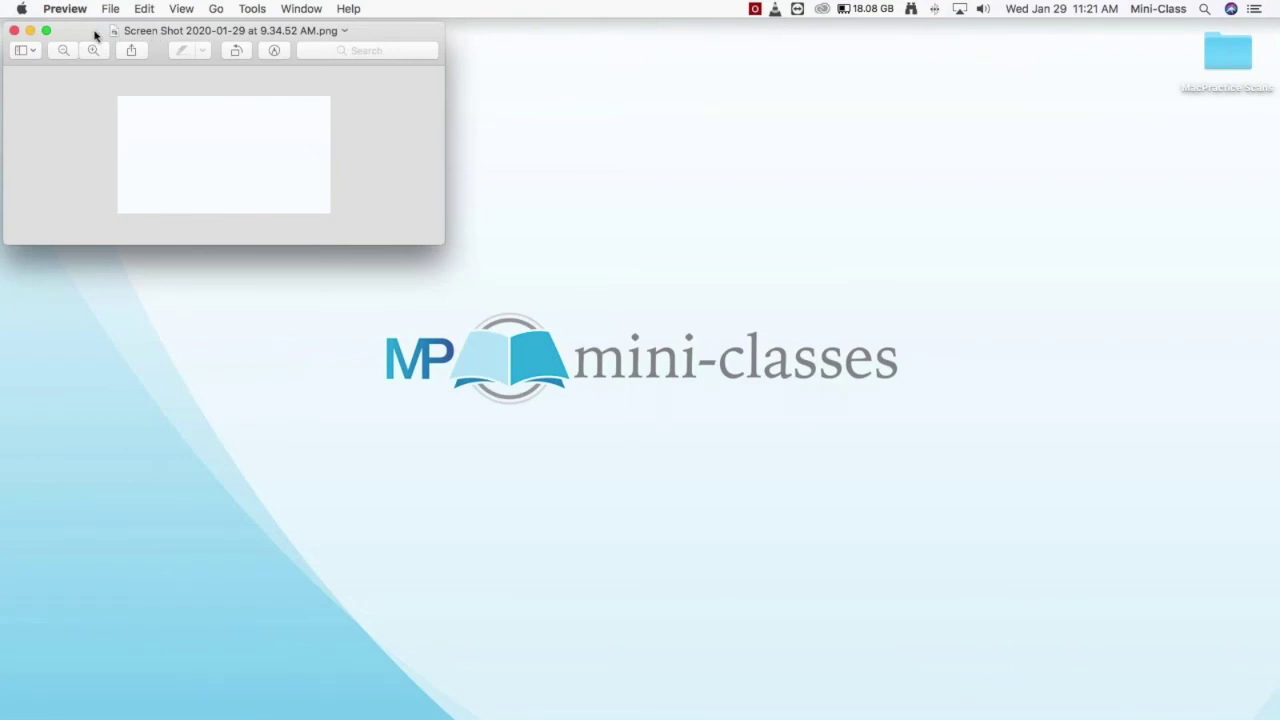
drag(100, 32, 117, 30)
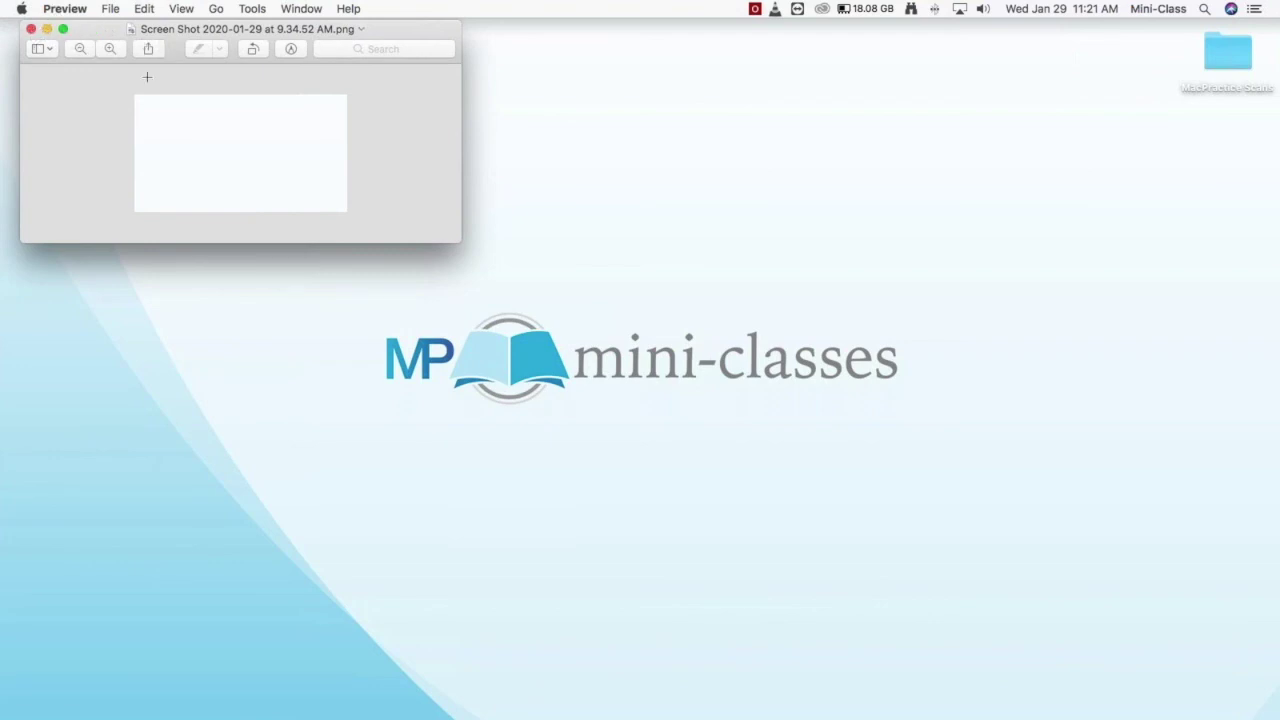
click(31, 29)
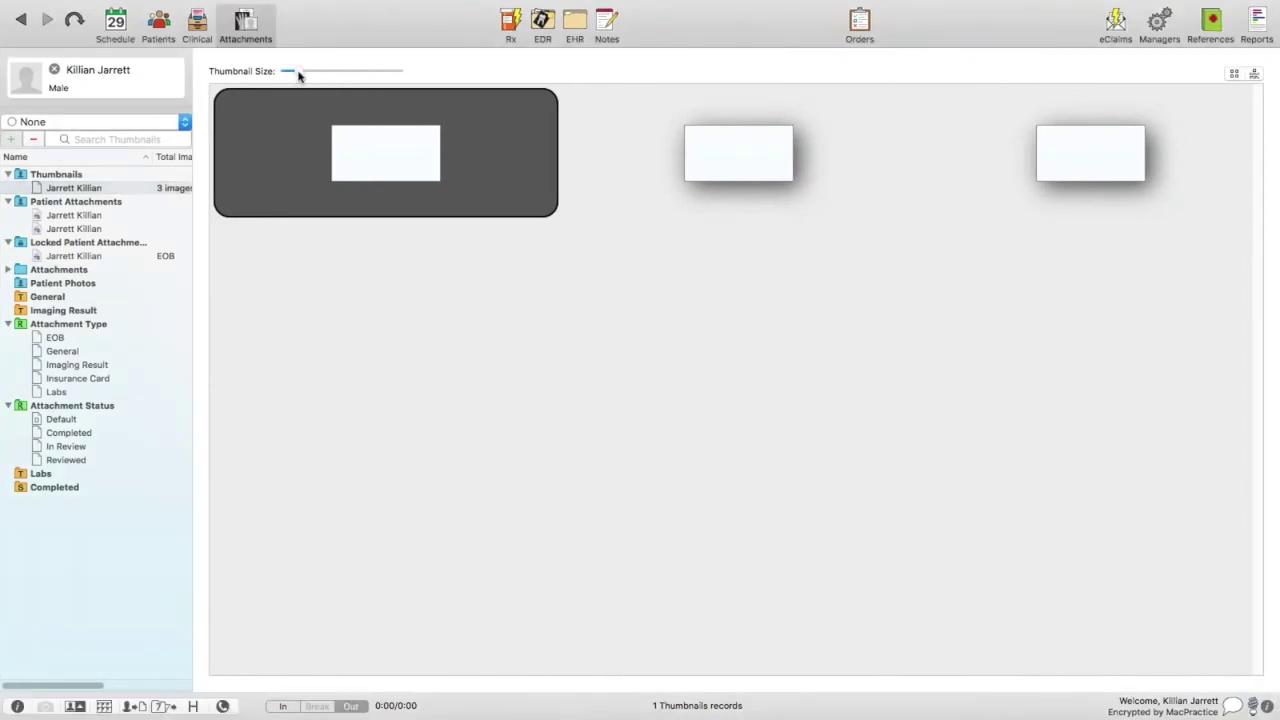
Make the attachment thumbnails slightly smaller and collapse the Thumbnails node
drag(298, 74, 266, 74)
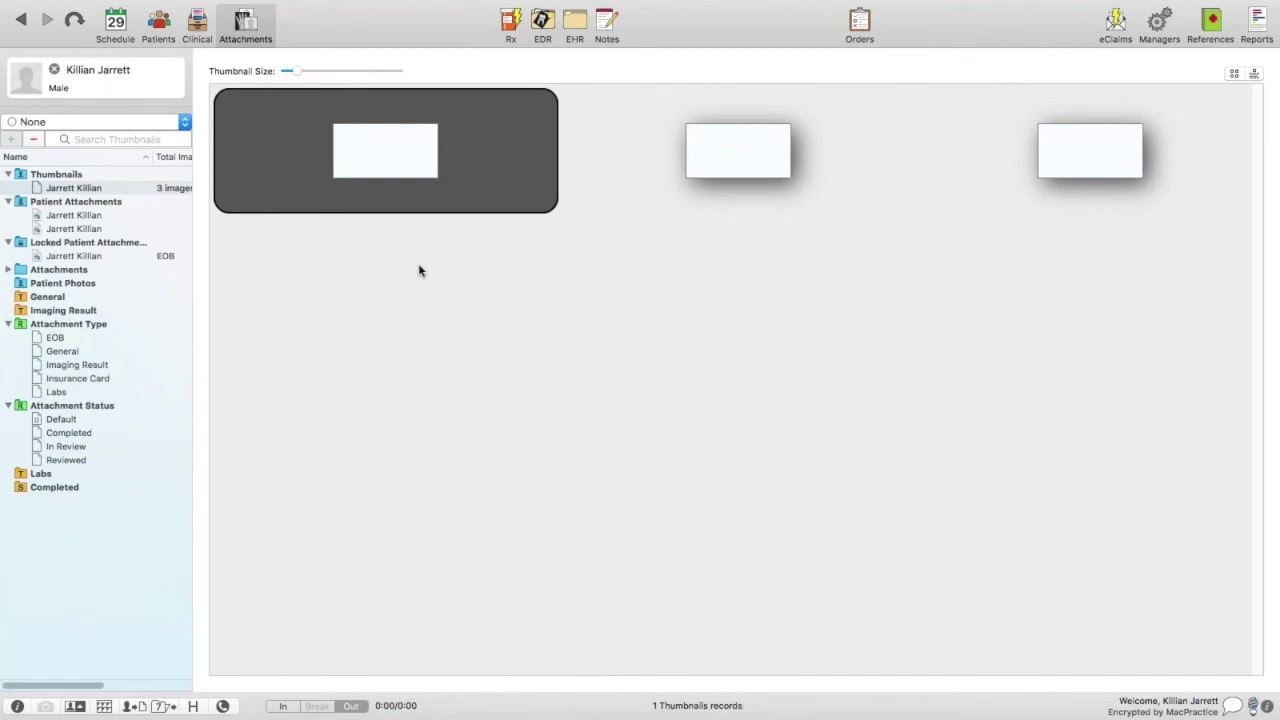
click(10, 175)
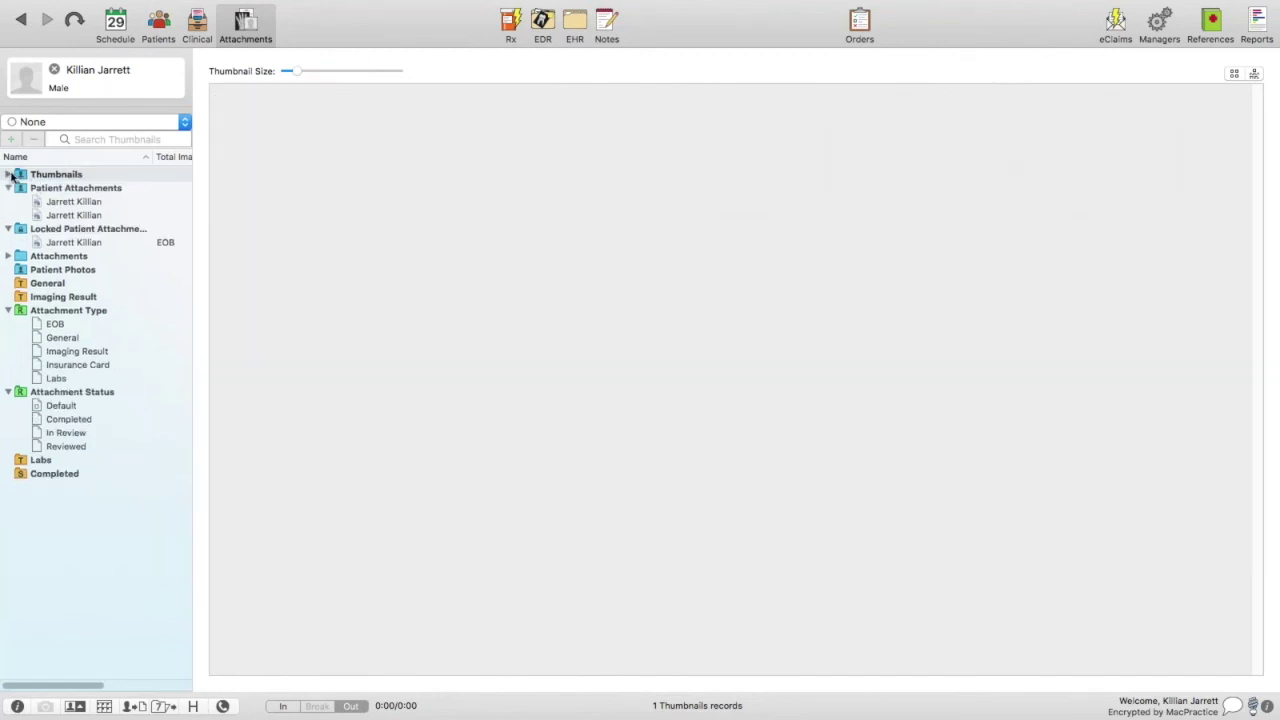
View the Patient Photos node for the selected patient
click(22, 271)
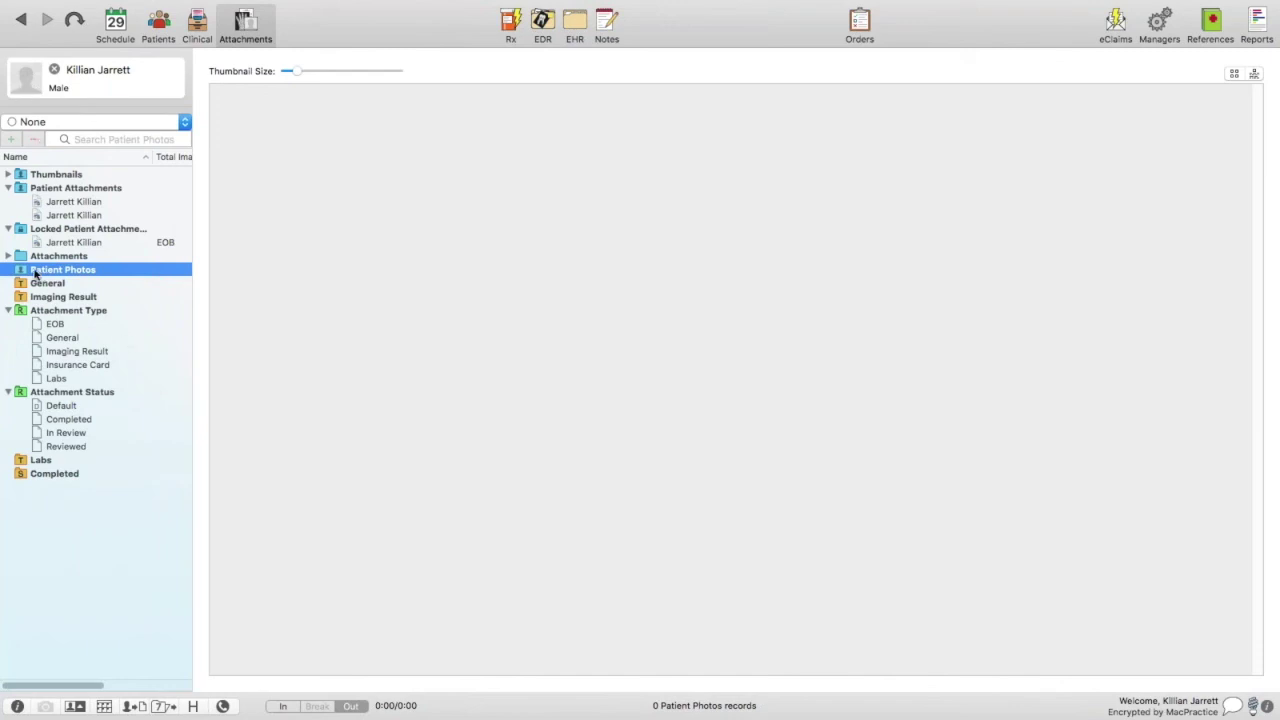
mouse_move(35, 275)
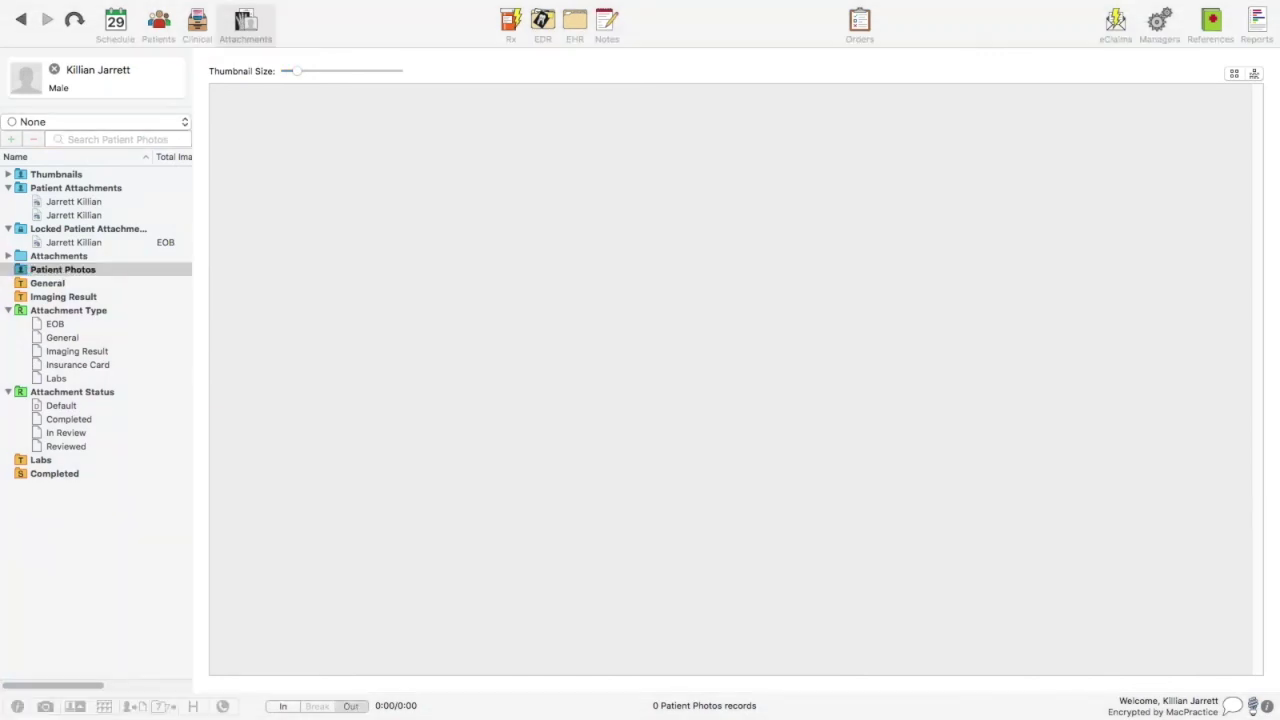
click(670, 30)
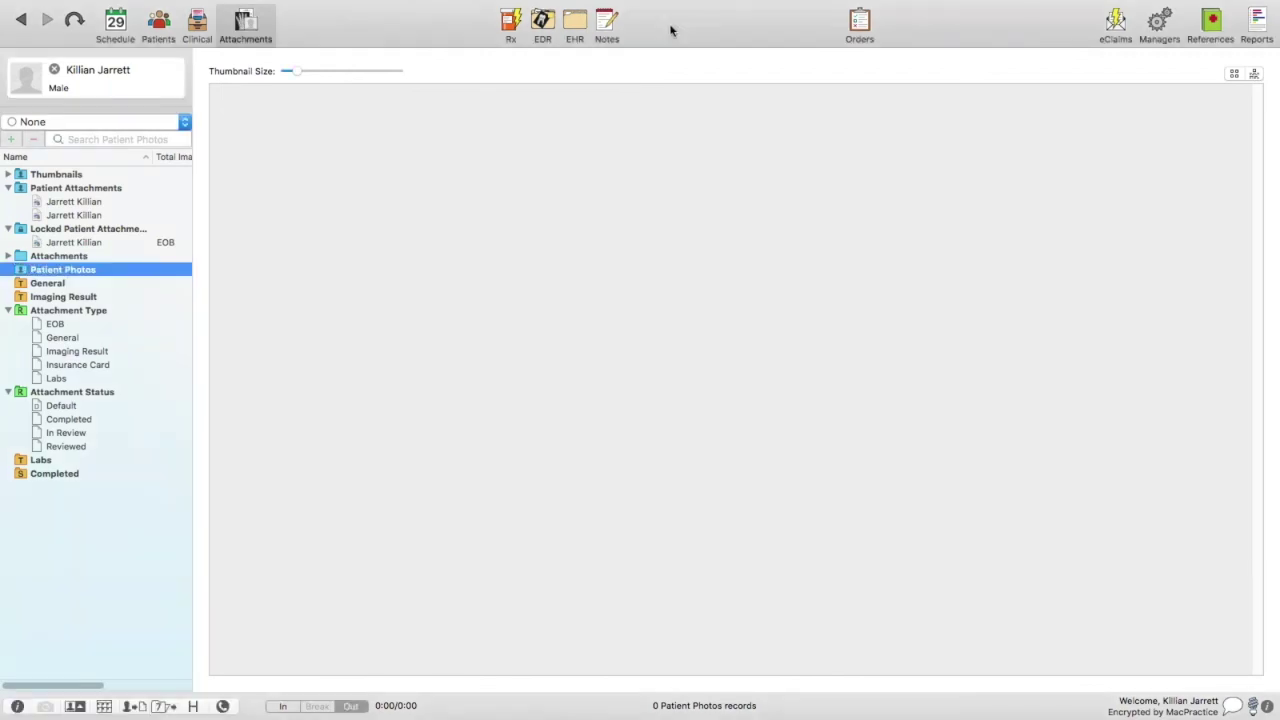